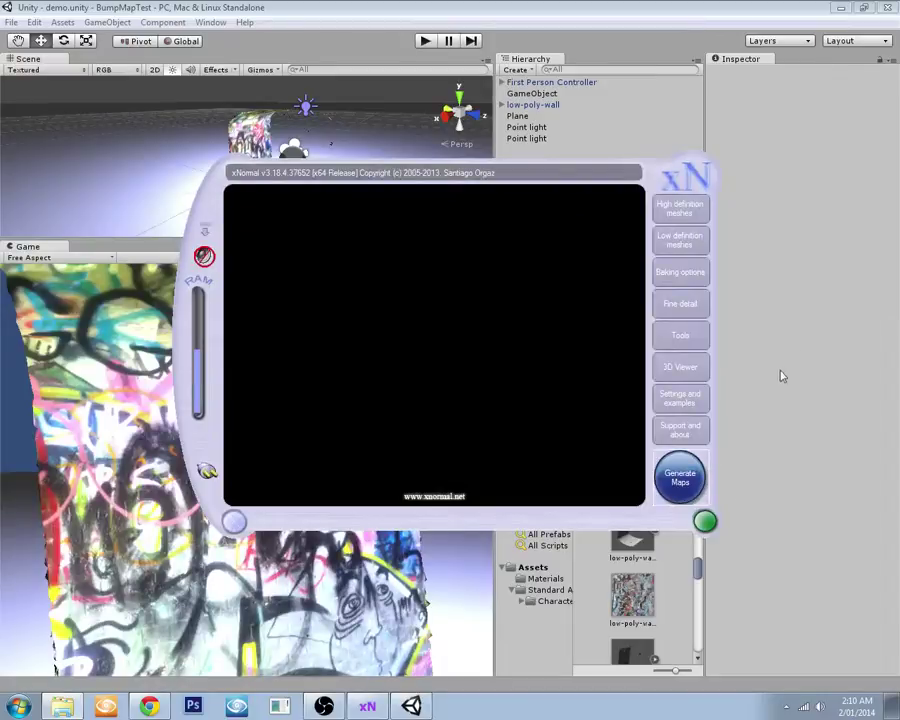
# Step: Run the Unity scene and walk around the graffiti wall to examine its bump mapping under the lights, ending in edit mode
pyautogui.click(234, 520)
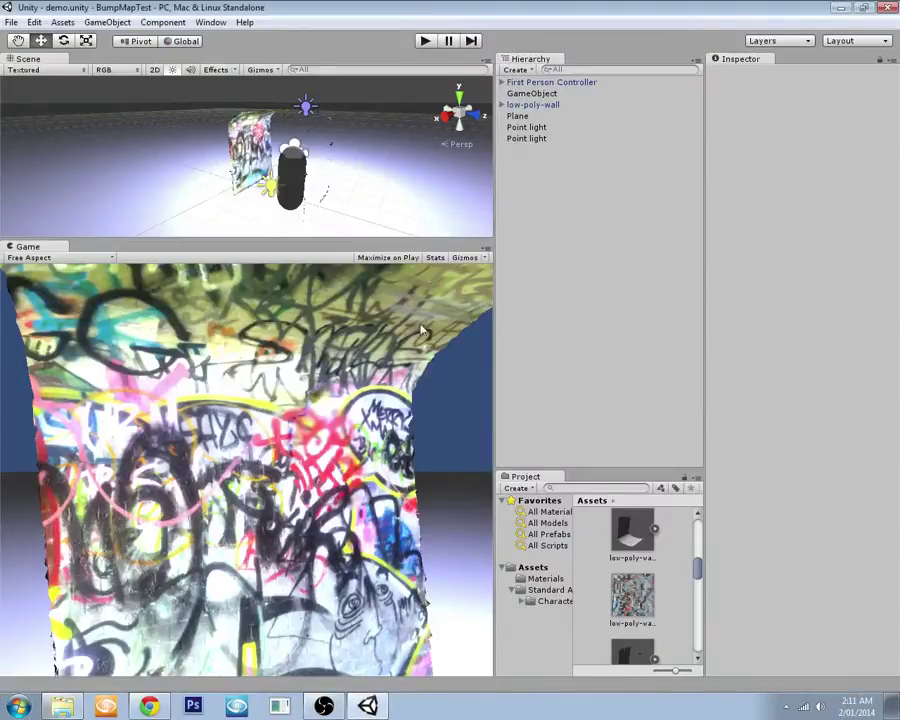
pyautogui.click(421, 40)
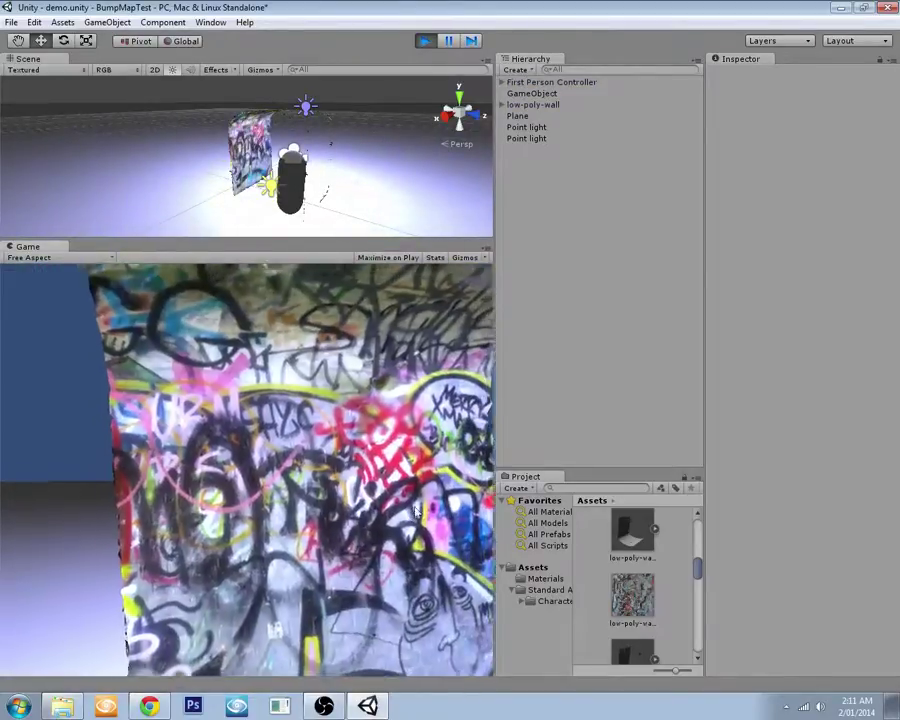
pyautogui.press('s')
pyautogui.press('a')
pyautogui.press('w')
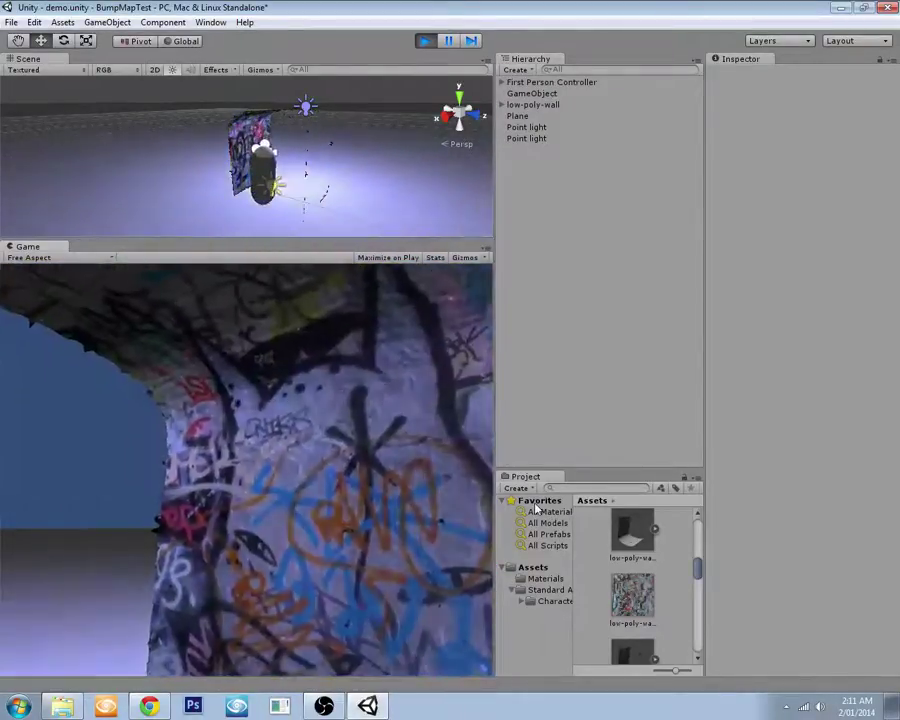
pyautogui.press('d')
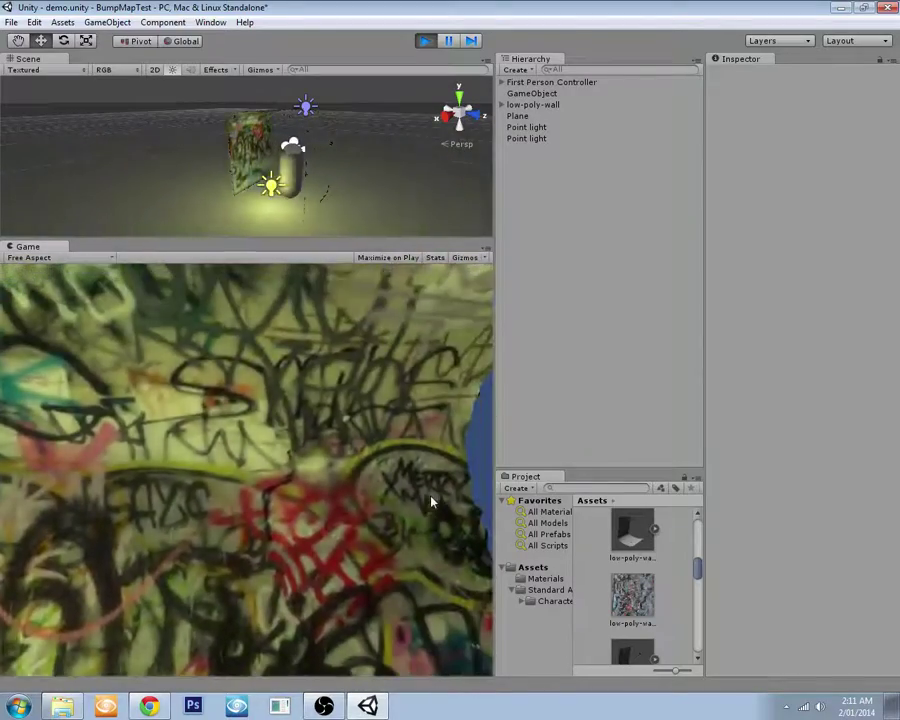
pyautogui.press('a')
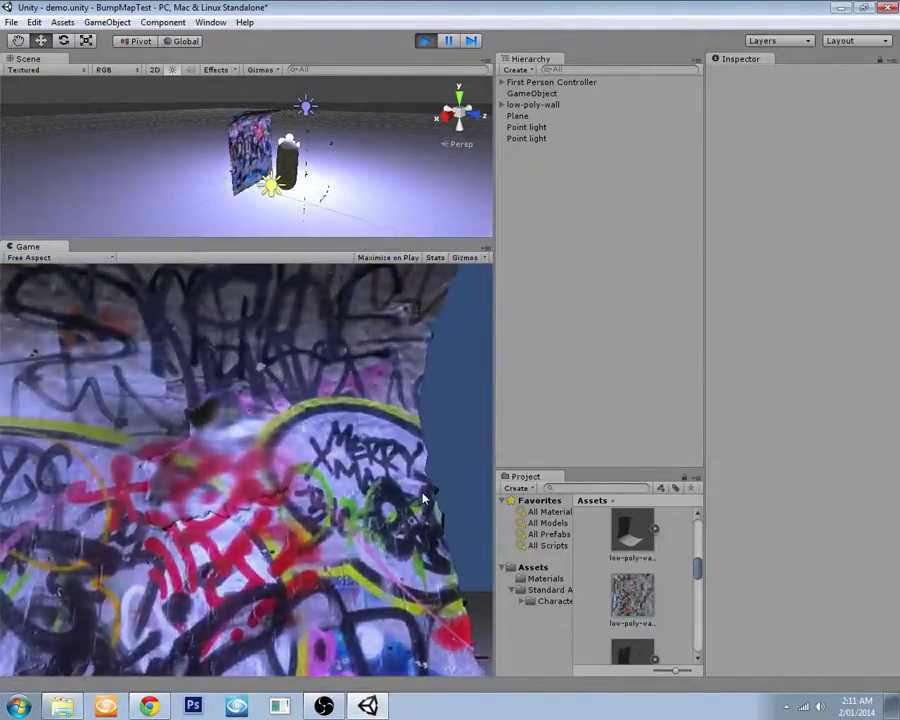
pyautogui.press('s')
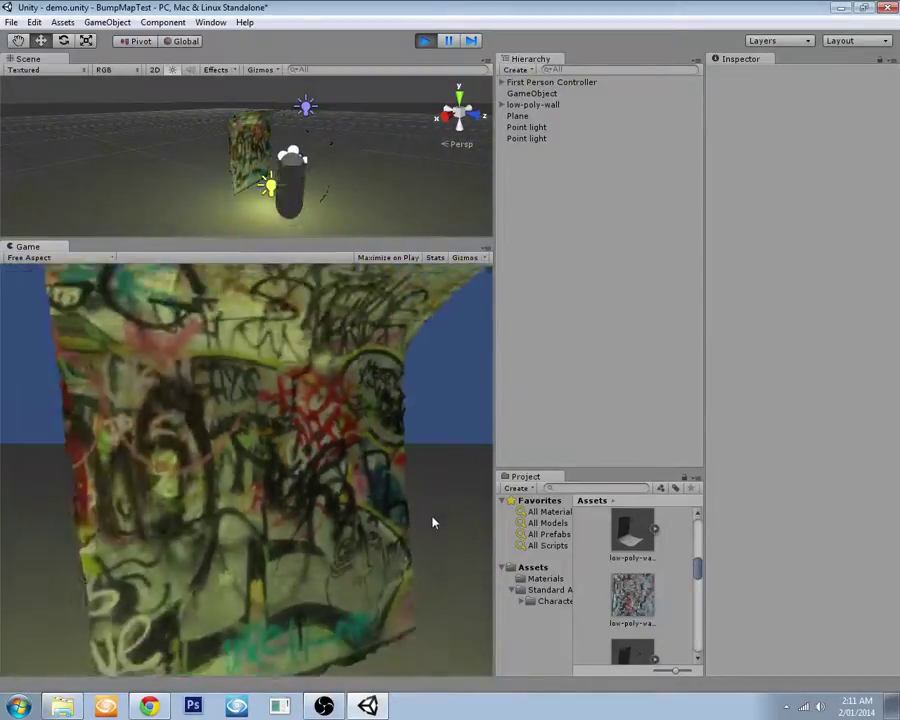
pyautogui.press('s')
pyautogui.press('d')
pyautogui.press('a')
pyautogui.hotkey('ctrl', 'p')
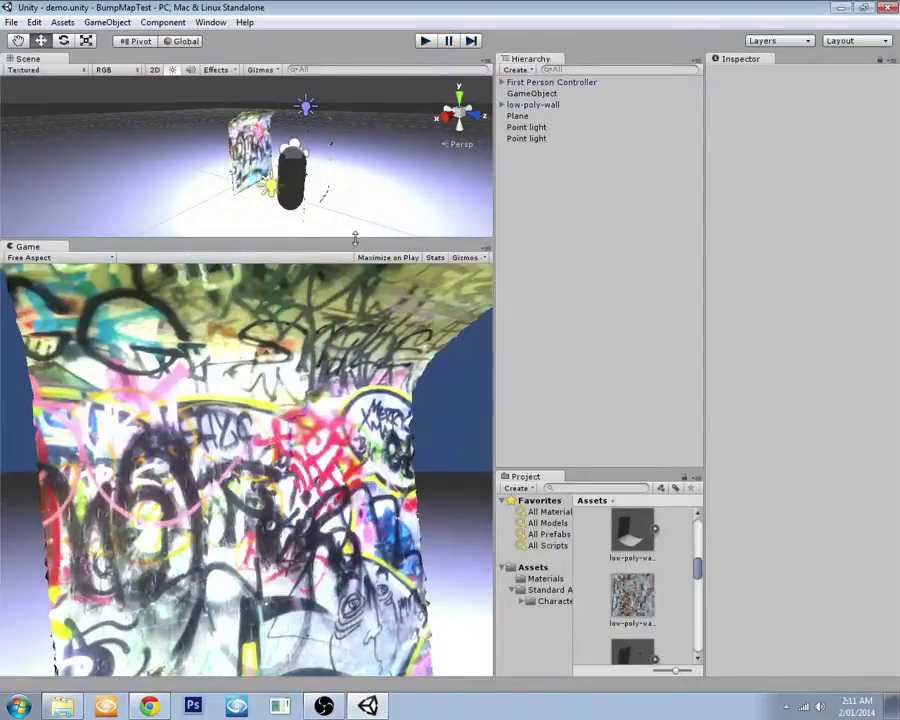
# Step: Enlarge the scene view and delete the low-poly-wall object from the scene
pyautogui.moveTo(354, 238); pyautogui.dragTo(345, 343)
pyautogui.click(246, 183)
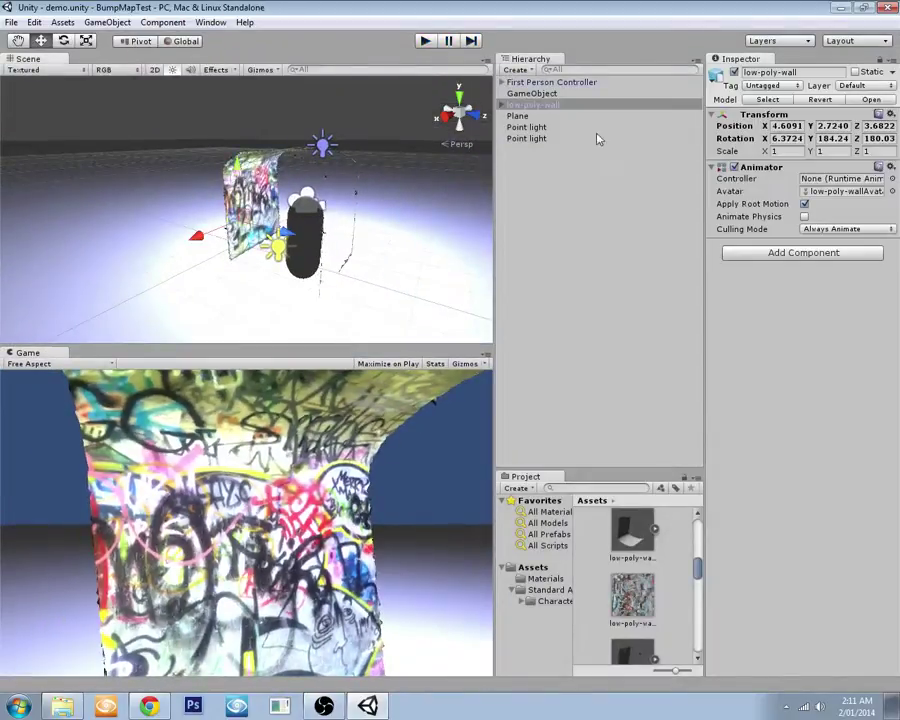
pyautogui.press('Delete')
# Step: Delete the low-poly-wall2 model from the project assets
pyautogui.moveTo(698, 582)
pyautogui.mouseDown()
pyautogui.moveTo(699, 556)
pyautogui.moveTo(699, 586)
pyautogui.moveTo(706, 583)
pyautogui.mouseUp()
pyautogui.click(632, 614)
pyautogui.press('Delete')
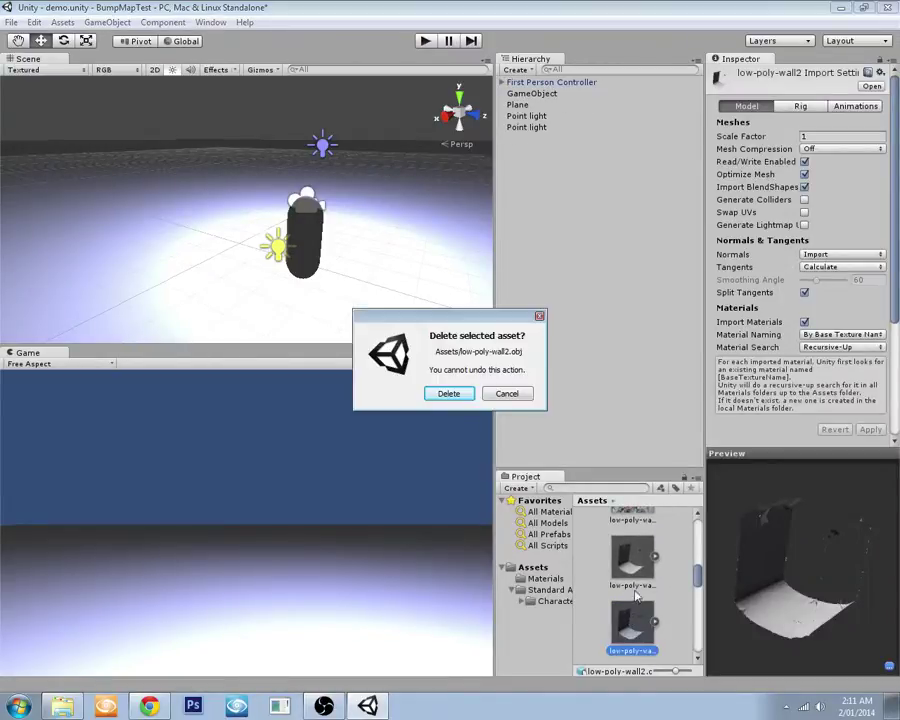
pyautogui.click(449, 394)
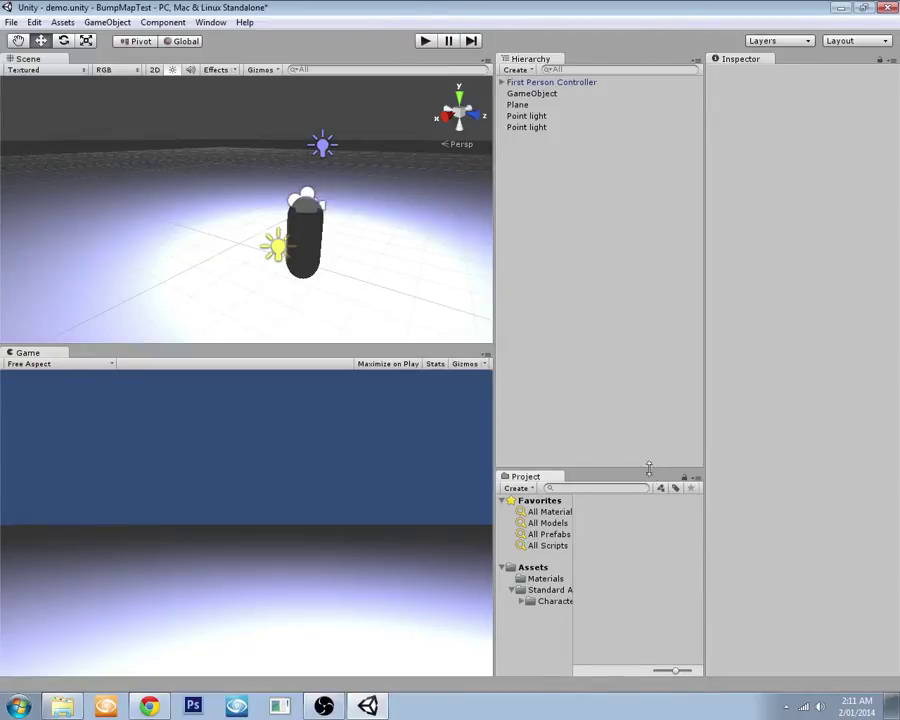
# Step: Delete the low-poly-wall 1 model from the project's Assets folder
pyautogui.moveTo(655, 470); pyautogui.dragTo(655, 456)
pyautogui.click(533, 553)
pyautogui.moveTo(697, 535); pyautogui.dragTo(717, 575)
pyautogui.click(640, 592)
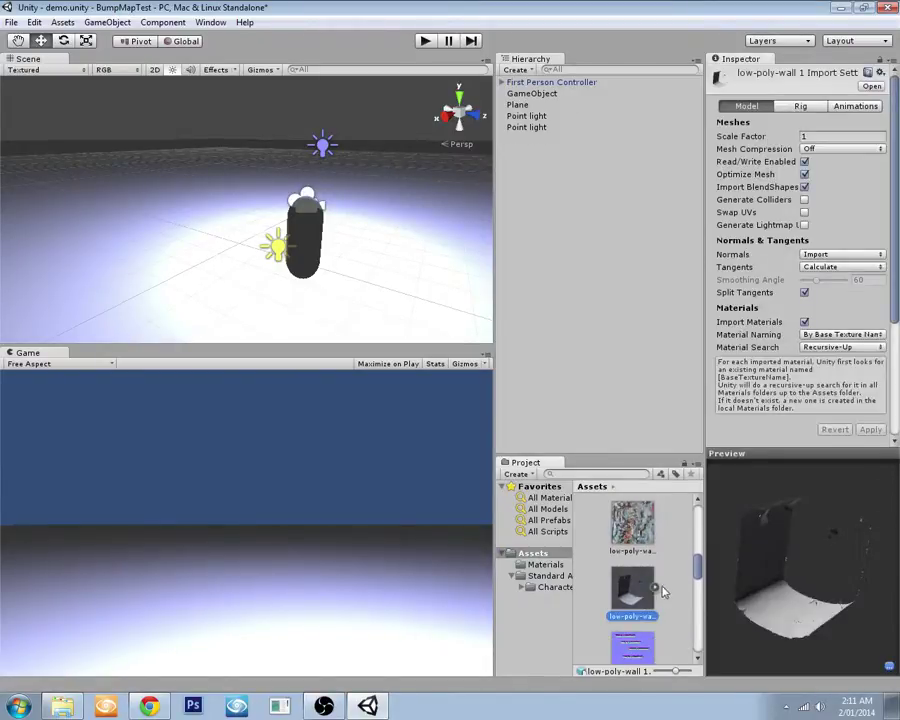
pyautogui.press('Delete')
pyautogui.click(443, 394)
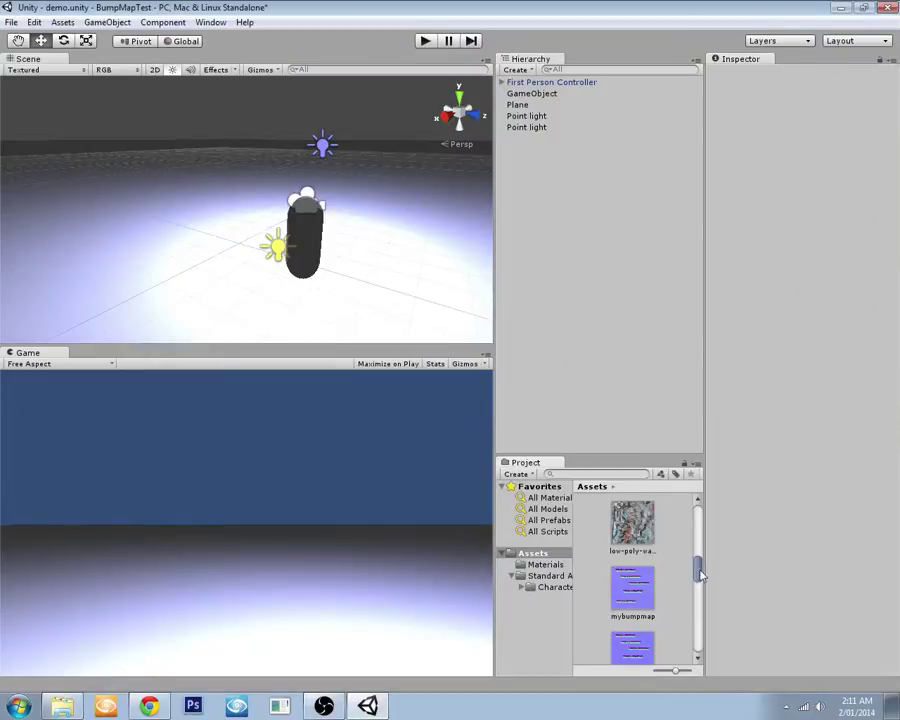
# Step: Delete the remaining low-poly-wall model asset located just above the low-poly-wall texture
pyautogui.moveTo(698, 574)
pyautogui.mouseDown()
pyautogui.moveTo(698, 532)
pyautogui.moveTo(698, 566)
pyautogui.moveTo(698, 556)
pyautogui.mouseUp()
pyautogui.click(632, 566)
pyautogui.press('Delete')
pyautogui.click(448, 394)
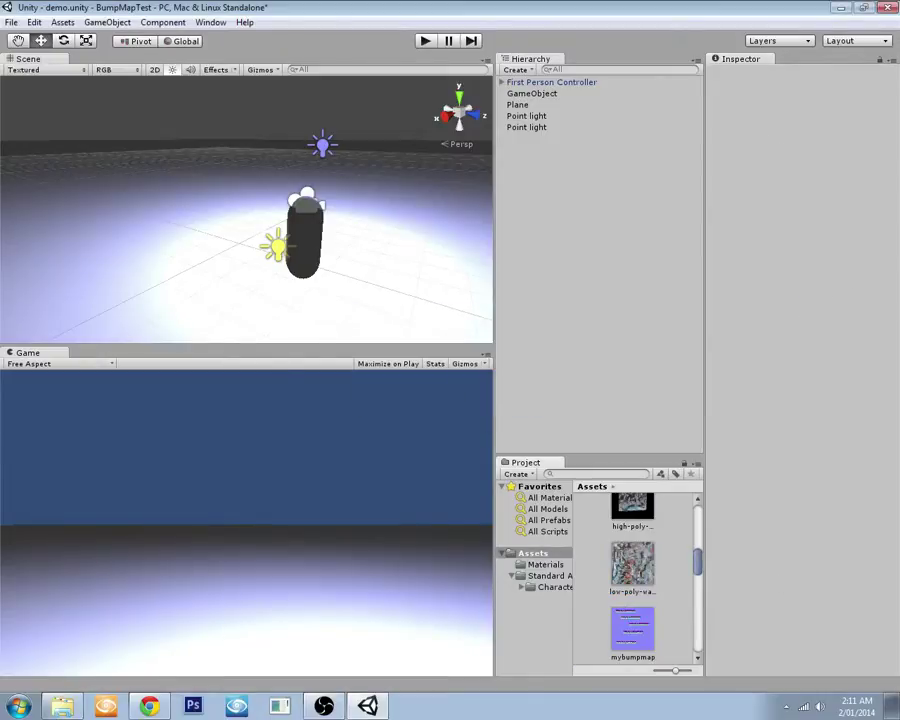
# Step: In Windows Explorer, open the bumpmaptest Meshes folder and move the low-poly-wall2 object file to the Recycle Bin
pyautogui.moveTo(0, 191); pyautogui.dragTo(474, 145)
pyautogui.click(405, 163)
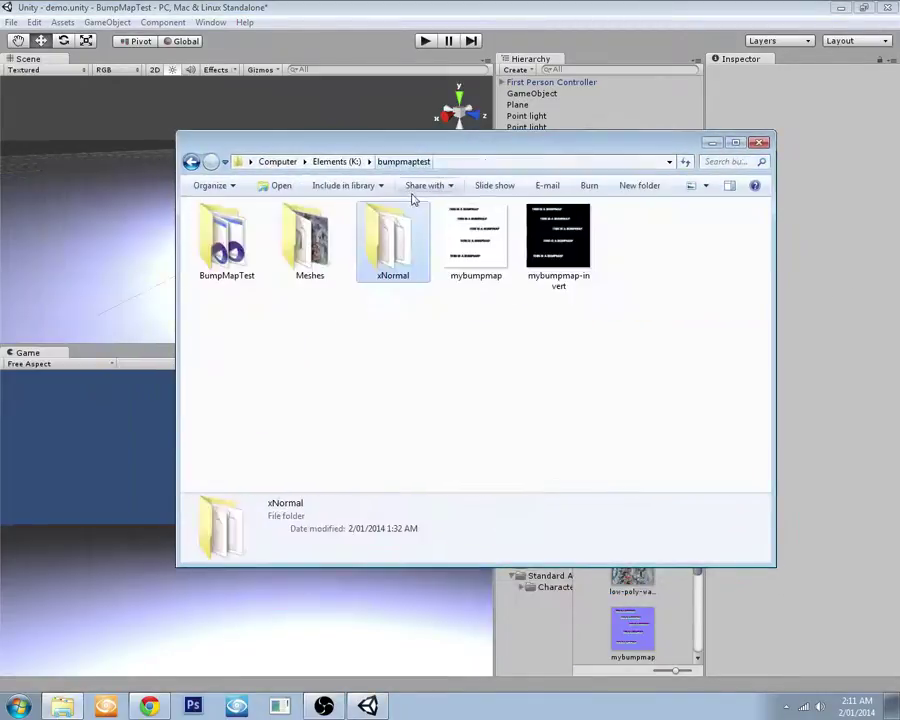
pyautogui.doubleClick(291, 244)
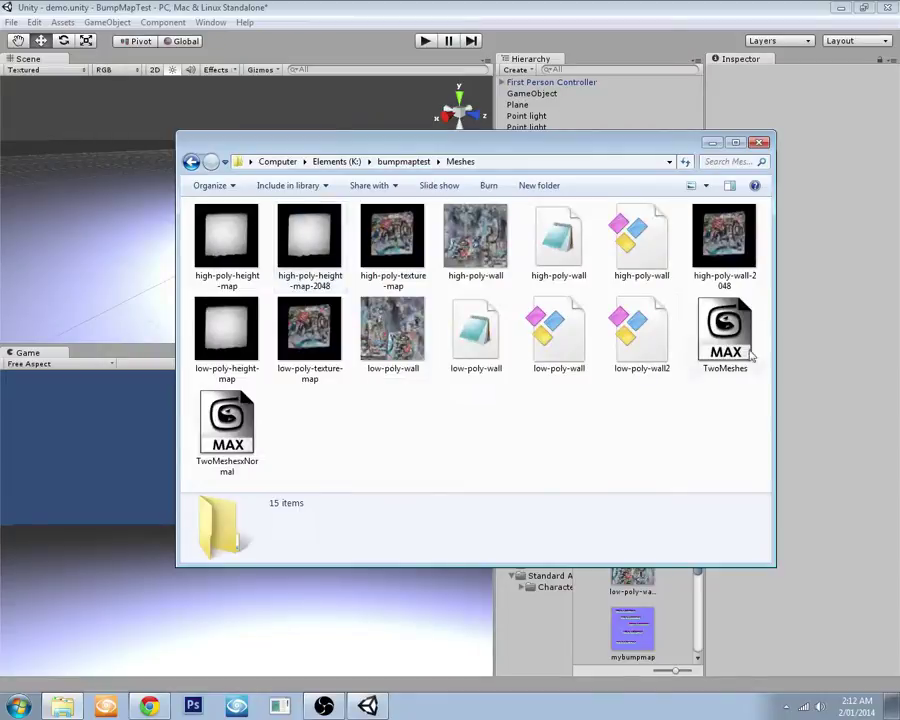
pyautogui.click(643, 368)
pyautogui.press('Delete')
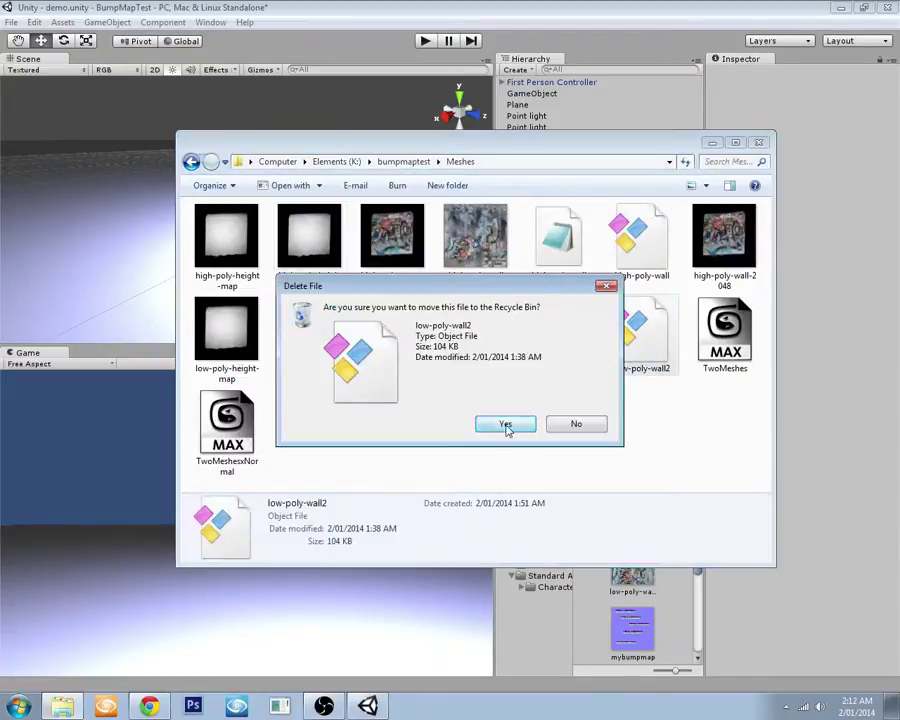
pyautogui.click(506, 425)
# Step: Import the low-poly-wall object file from the Meshes folder into the Unity project's assets
pyautogui.moveTo(595, 149); pyautogui.dragTo(410, 94)
pyautogui.moveTo(374, 280); pyautogui.dragTo(676, 543)
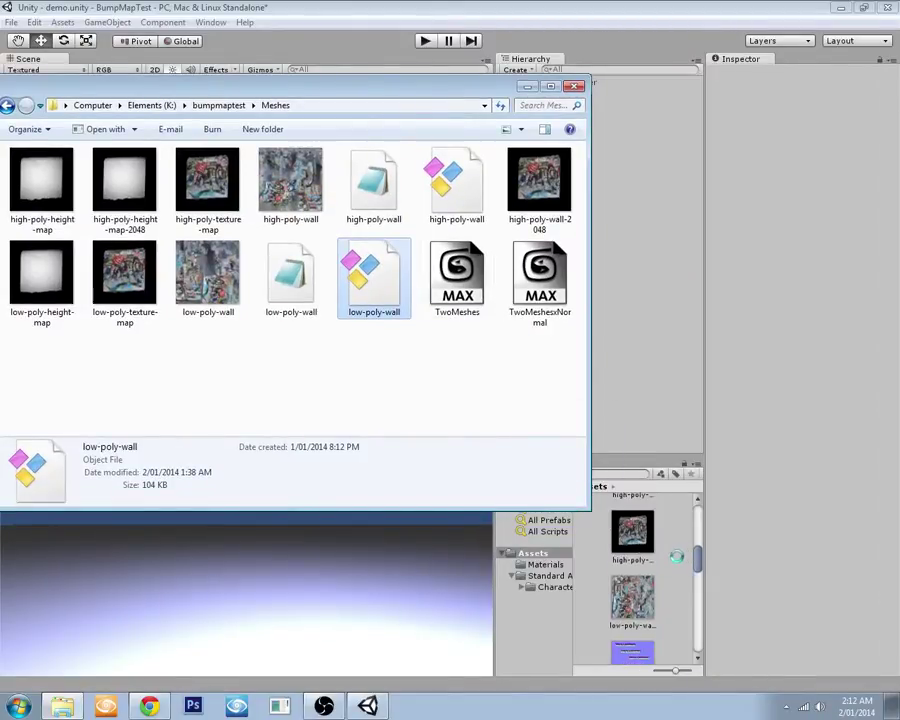
pyautogui.moveTo(451, 92); pyautogui.dragTo(5, 95)
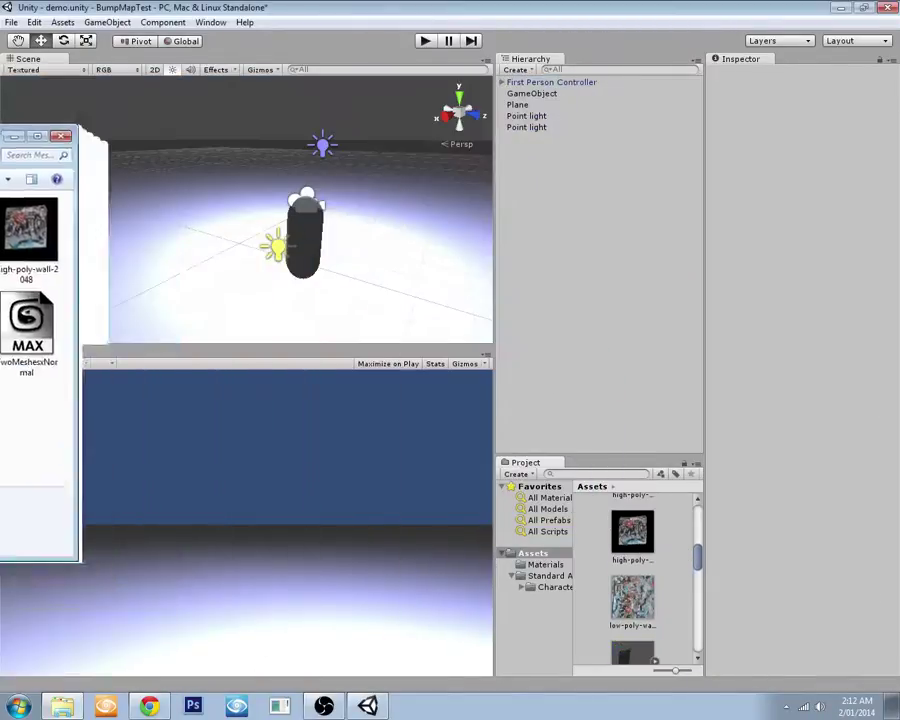
# Step: In the low-poly-wall model's import settings, choose Import for normals and Calculate for tangents
pyautogui.click(632, 648)
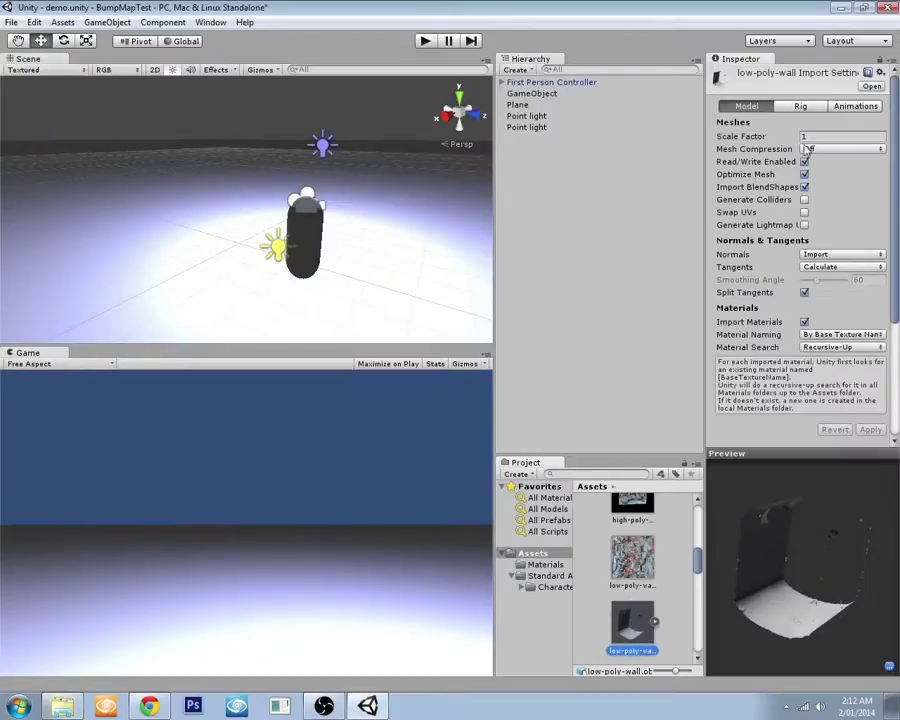
pyautogui.click(830, 255)
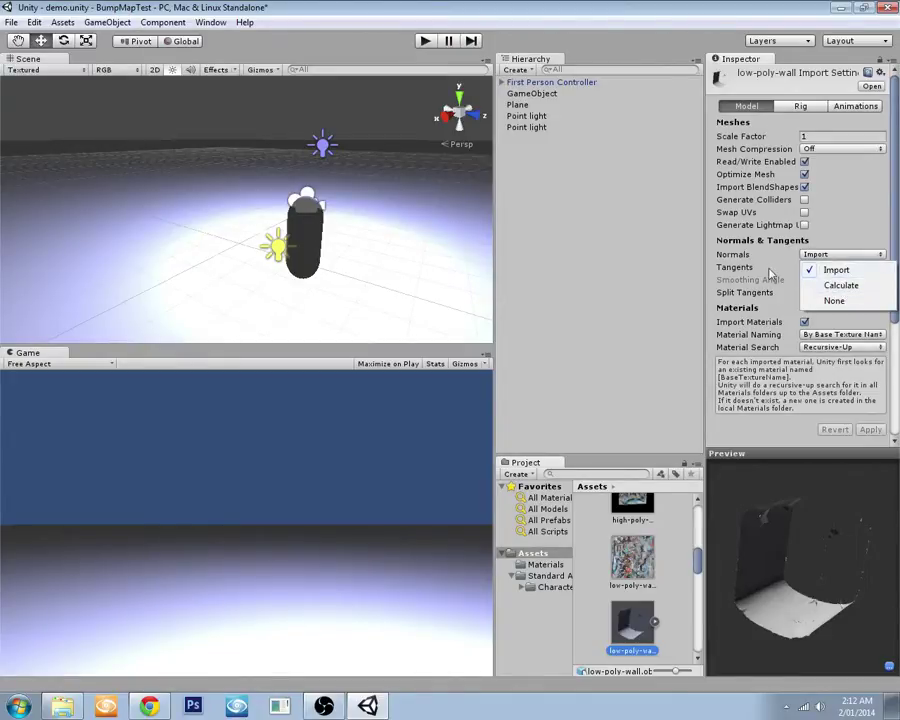
pyautogui.click(841, 285)
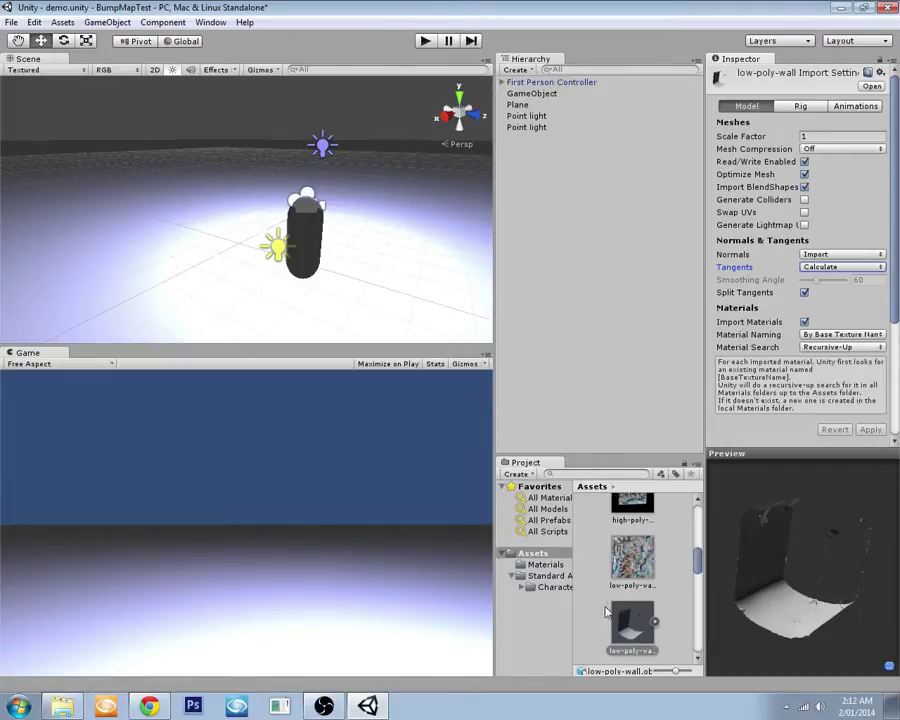
# Step: Place the low-poly-wall model in the scene and raise it to about Y 1.94
pyautogui.moveTo(637, 632); pyautogui.dragTo(197, 305)
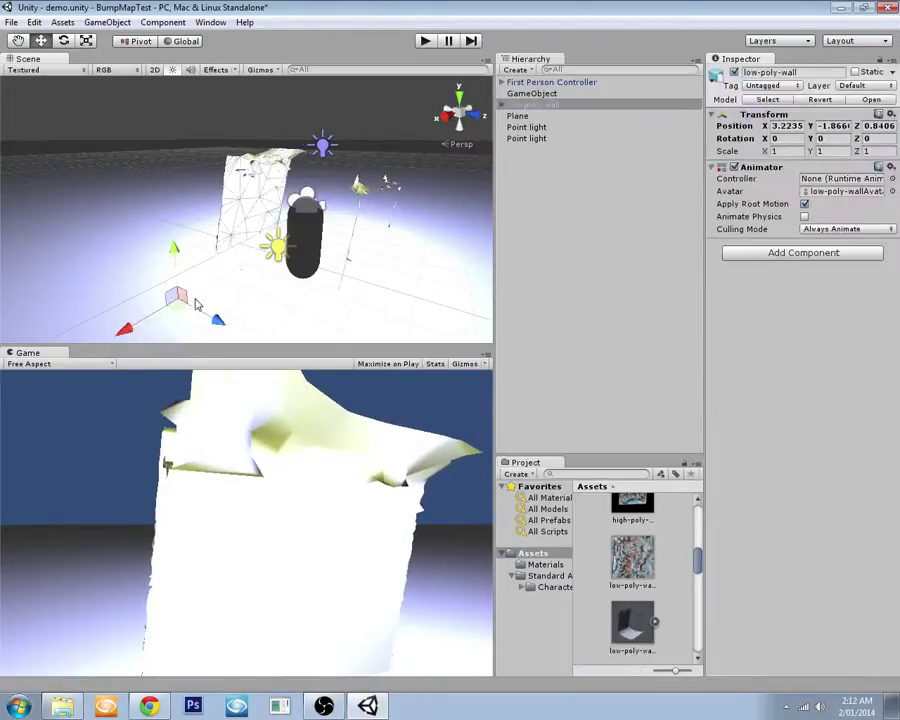
pyautogui.moveTo(175, 265); pyautogui.dragTo(160, 180)
# Step: Rotate the wall to about -178.3 degrees around Z to turn it over
pyautogui.moveTo(416, 220); pyautogui.dragTo(210, 200, button='right')
pyautogui.press('d')
pyautogui.click(64, 41)
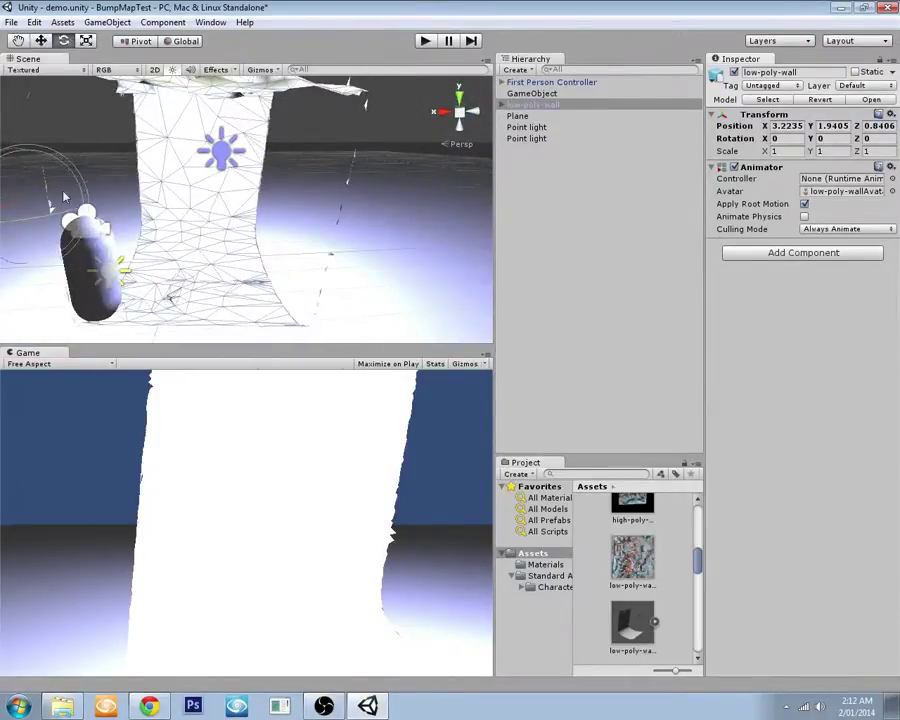
pyautogui.moveTo(64, 172); pyautogui.dragTo(791, 526)
# Step: Move the wall behind the first-person character, to about X -4.78 and Y 2.72
pyautogui.click(43, 41)
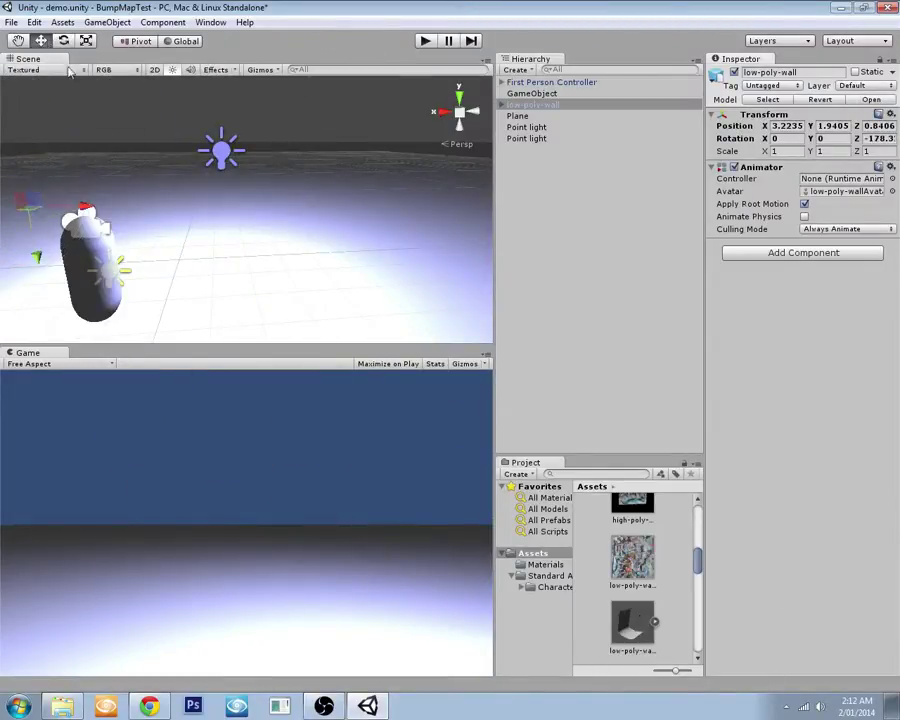
pyautogui.moveTo(203, 245); pyautogui.dragTo(143, 234, button='right')
pyautogui.moveTo(162, 210); pyautogui.dragTo(438, 242)
# Step: Straighten the wall by rotating it to about 0.62 degrees X, -1.54 degrees Y and -184.3 degrees Z
pyautogui.press('e')
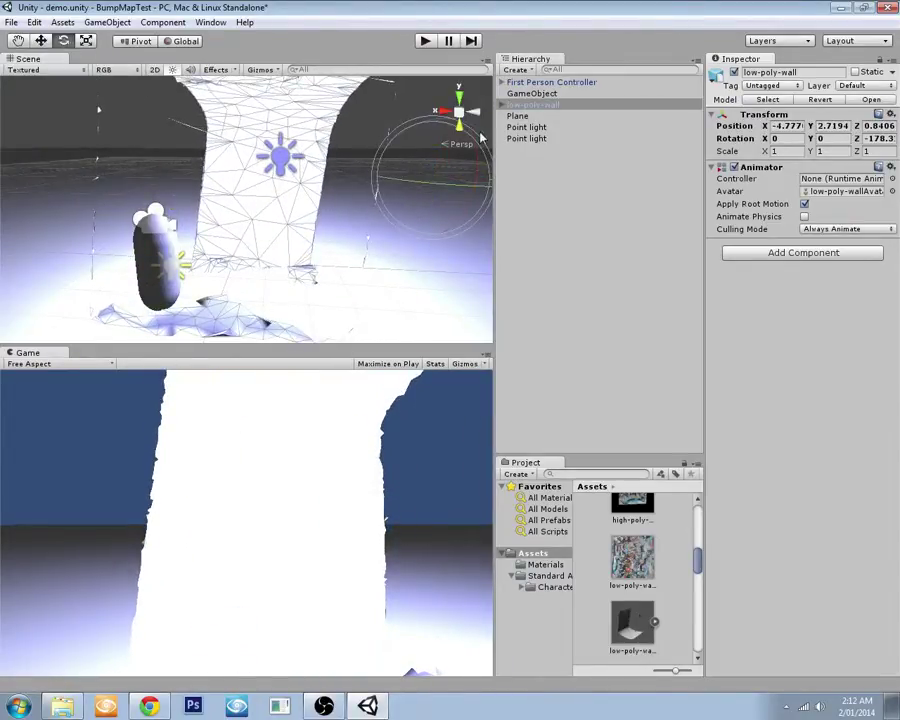
pyautogui.moveTo(480, 140); pyautogui.dragTo(472, 127)
pyautogui.keyDown('alt'); pyautogui.moveTo(347, 178); pyautogui.dragTo(491, 238); pyautogui.keyUp('alt')
# Step: Raise the wall to about Y 3.20 and tilt it to about 5 degrees around X
pyautogui.click(40, 40)
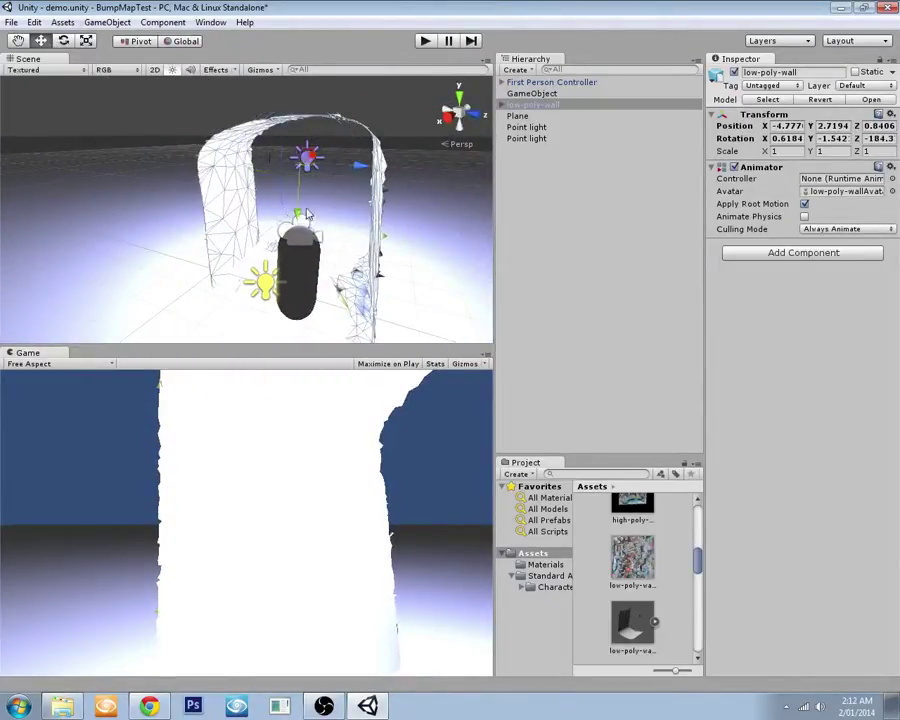
pyautogui.moveTo(298, 215); pyautogui.dragTo(298, 197)
pyautogui.click(64, 42)
pyautogui.moveTo(365, 124); pyautogui.dragTo(170, 144)
pyautogui.press('w')
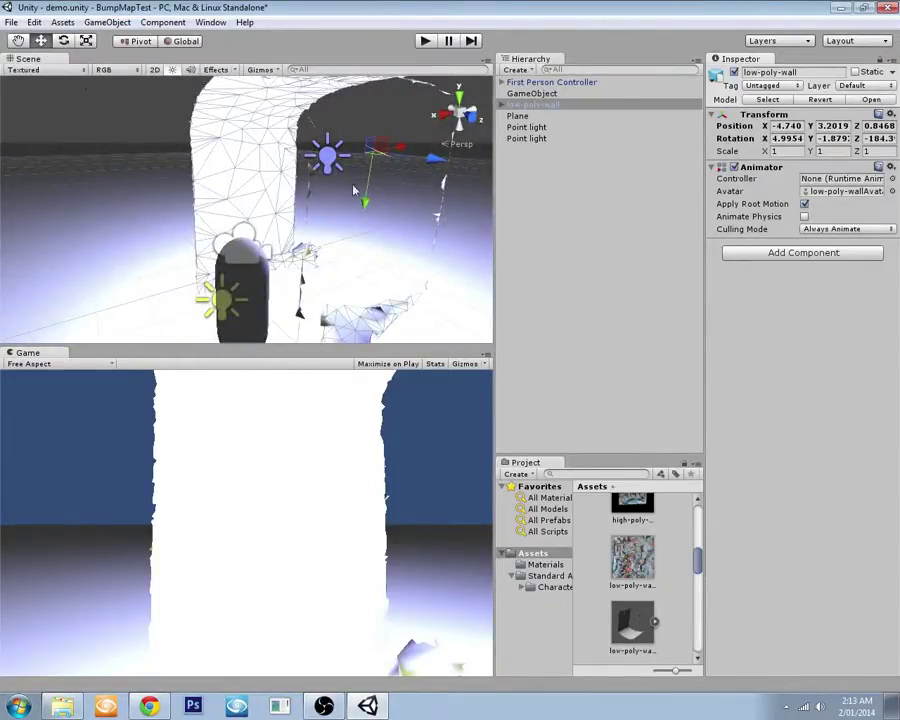
# Step: Add a Mesh Collider component to the default child object of low-poly-wall
pyautogui.click(503, 105)
pyautogui.click(530, 116)
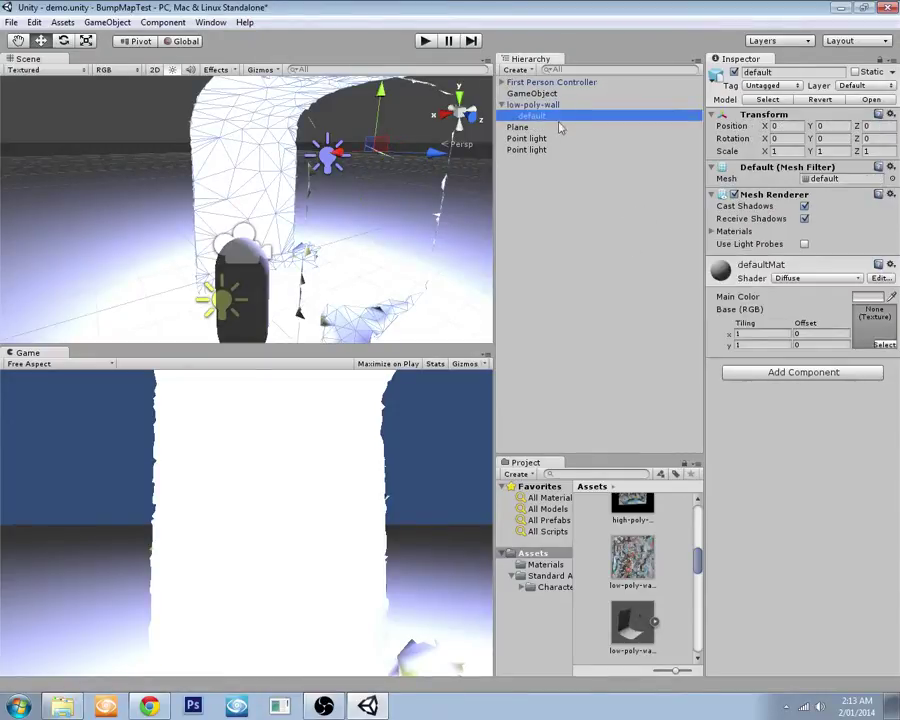
pyautogui.click(777, 366)
pyautogui.click(789, 374)
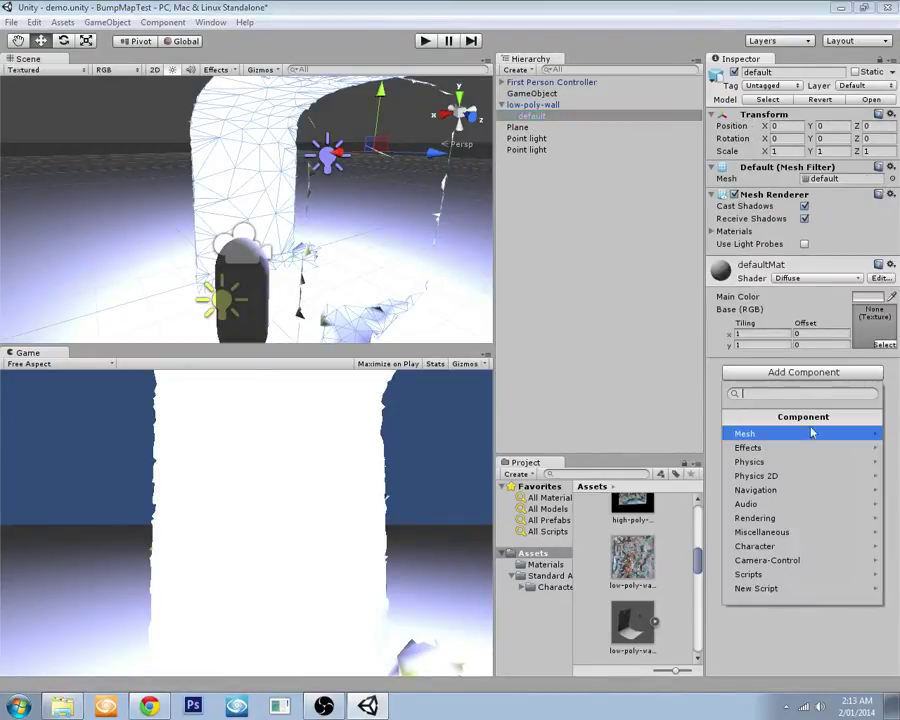
pyautogui.click(798, 460)
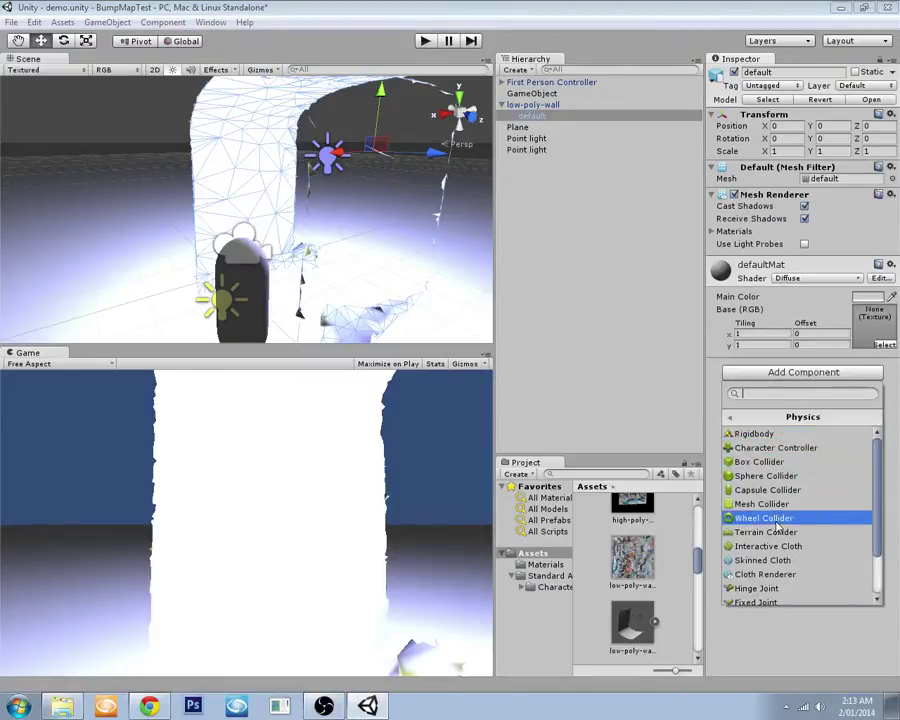
pyautogui.click(788, 504)
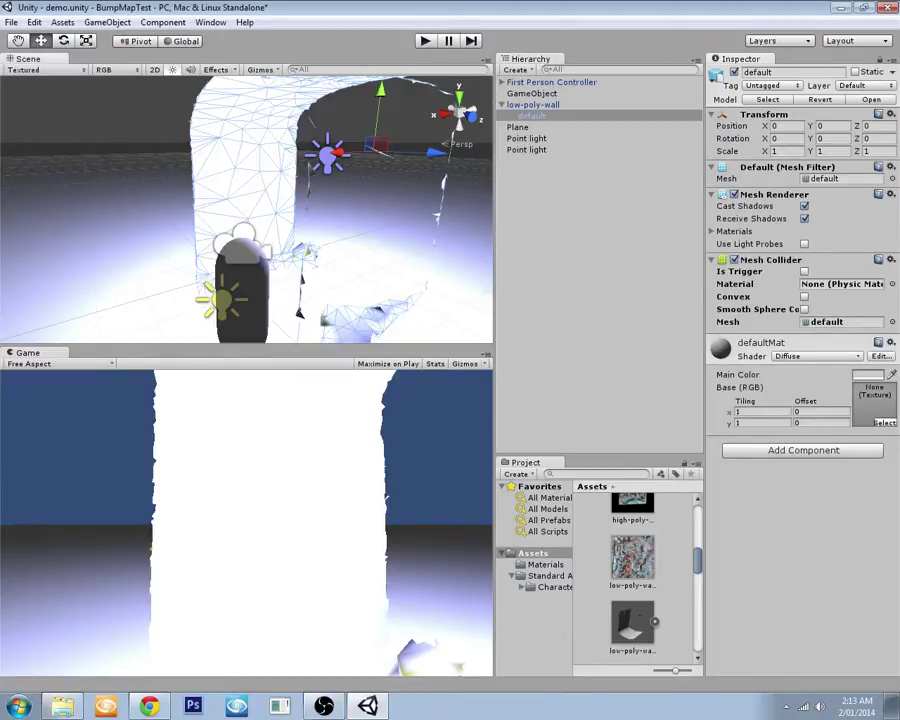
# Step: Switch to Windows Explorer and open the output folder inside the bumpmaptest xNormal folder
pyautogui.hotkey('alt', 'Tab')
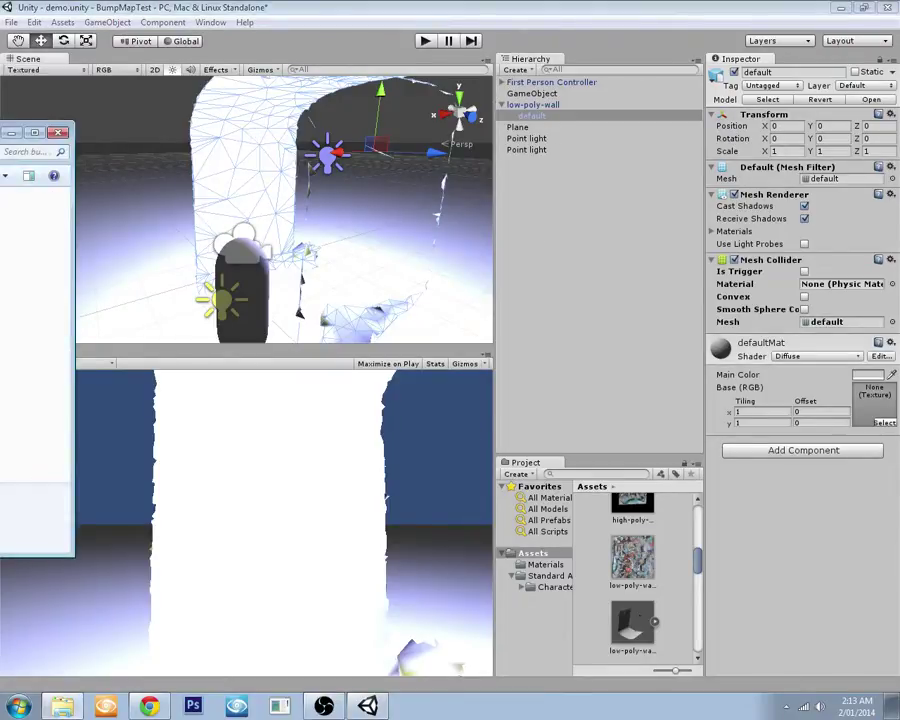
pyautogui.moveTo(2, 134); pyautogui.dragTo(398, 127)
pyautogui.doubleClick(258, 234)
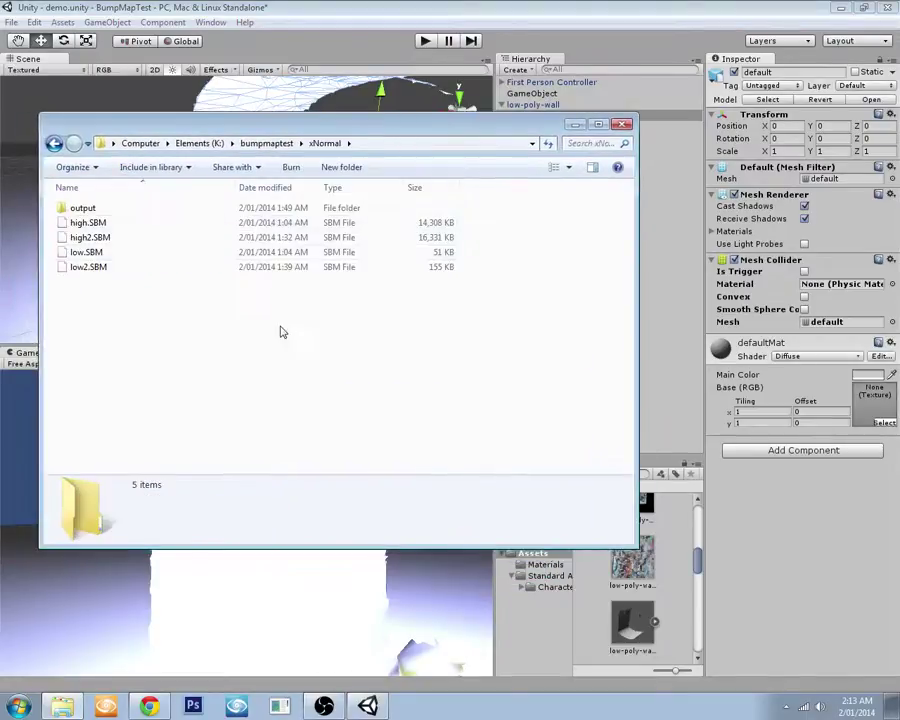
pyautogui.moveTo(315, 131); pyautogui.dragTo(349, 158)
pyautogui.doubleClick(118, 236)
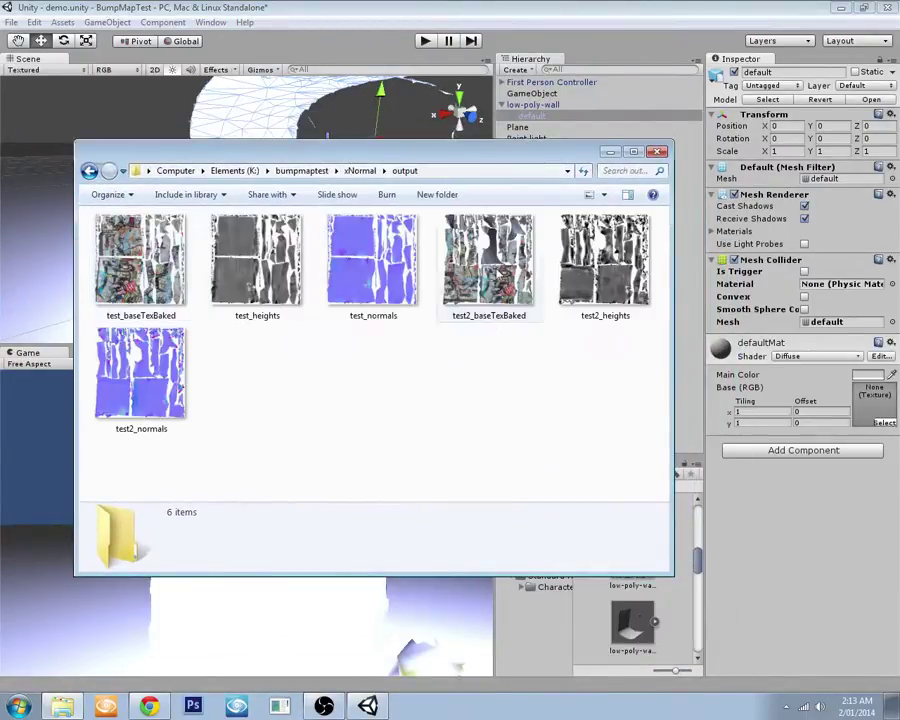
# Step: Import test2_baseTexBaked, test2_heights and test2_normals into the Unity project's assets and widen the project browser
pyautogui.click(487, 260)
pyautogui.keyDown('ctrl'); pyautogui.click(605, 260); pyautogui.keyUp('ctrl')
pyautogui.keyDown('ctrl'); pyautogui.click(141, 372); pyautogui.keyUp('ctrl')
pyautogui.moveTo(484, 158); pyautogui.dragTo(441, 99)
pyautogui.moveTo(468, 238); pyautogui.dragTo(609, 537)
pyautogui.moveTo(489, 545); pyautogui.dragTo(354, 548)
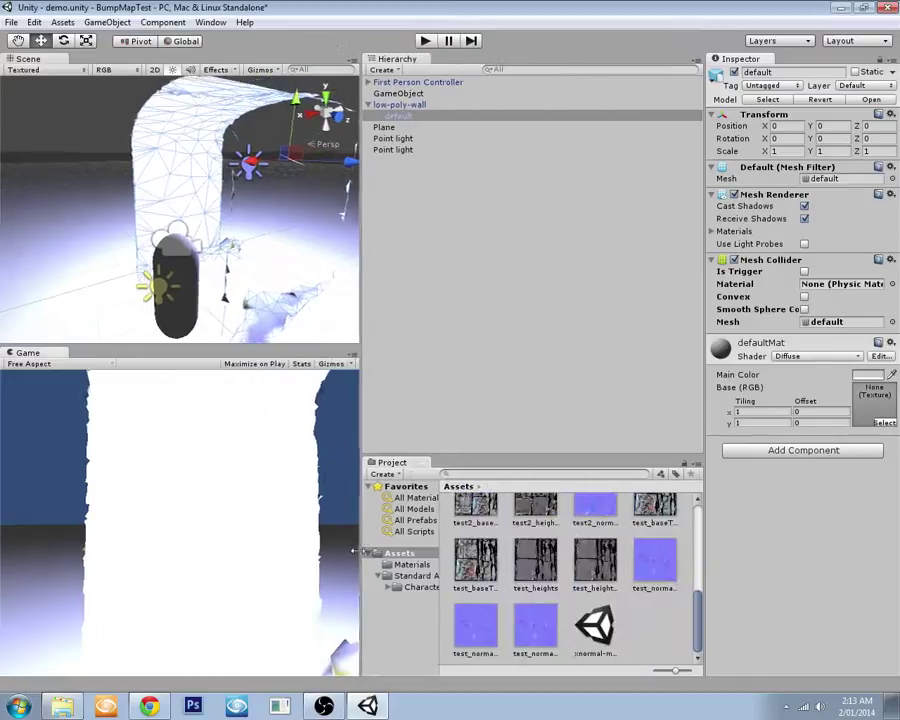
# Step: Examine the previews and import settings of the older test_baseTexBaked, test_heights and test_normals textures in the project assets
pyautogui.moveTo(700, 628)
pyautogui.mouseDown()
pyautogui.moveTo(702, 525)
pyautogui.moveTo(703, 620)
pyautogui.mouseUp()
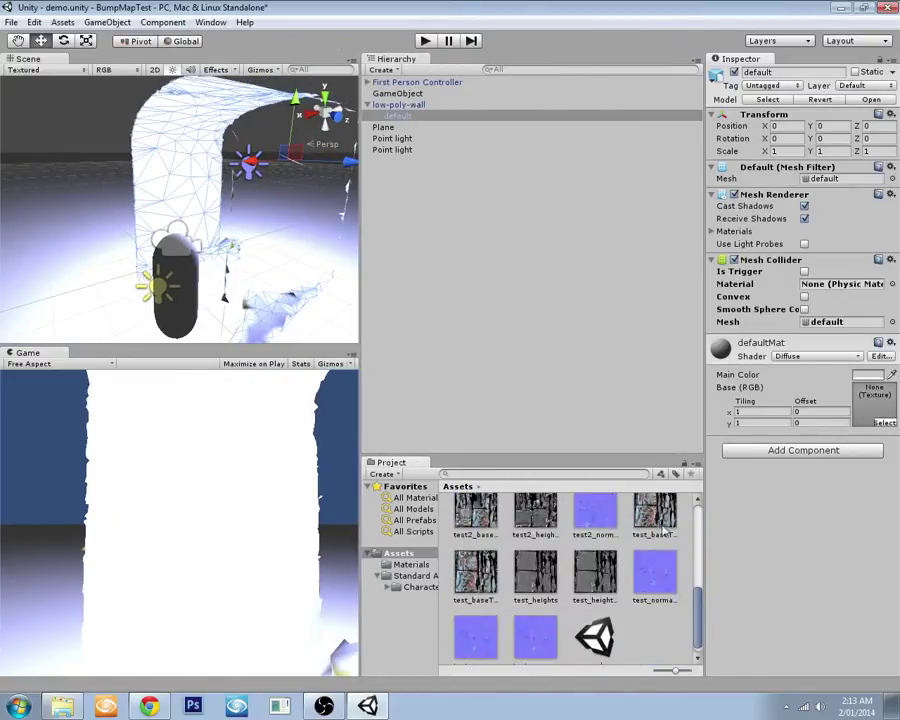
pyautogui.click(655, 528)
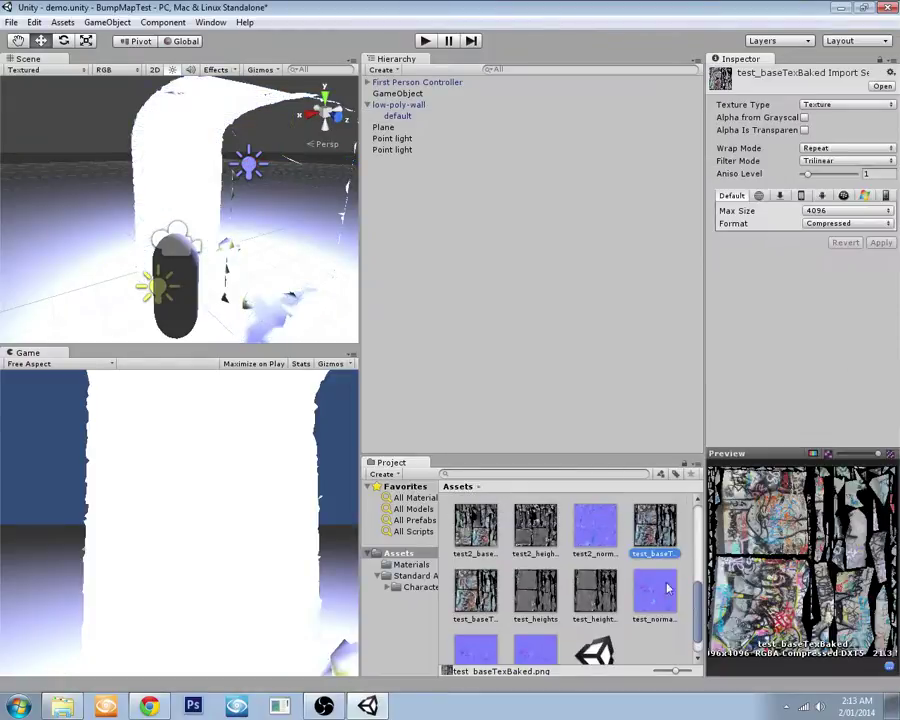
pyautogui.click(597, 598)
pyautogui.click(535, 592)
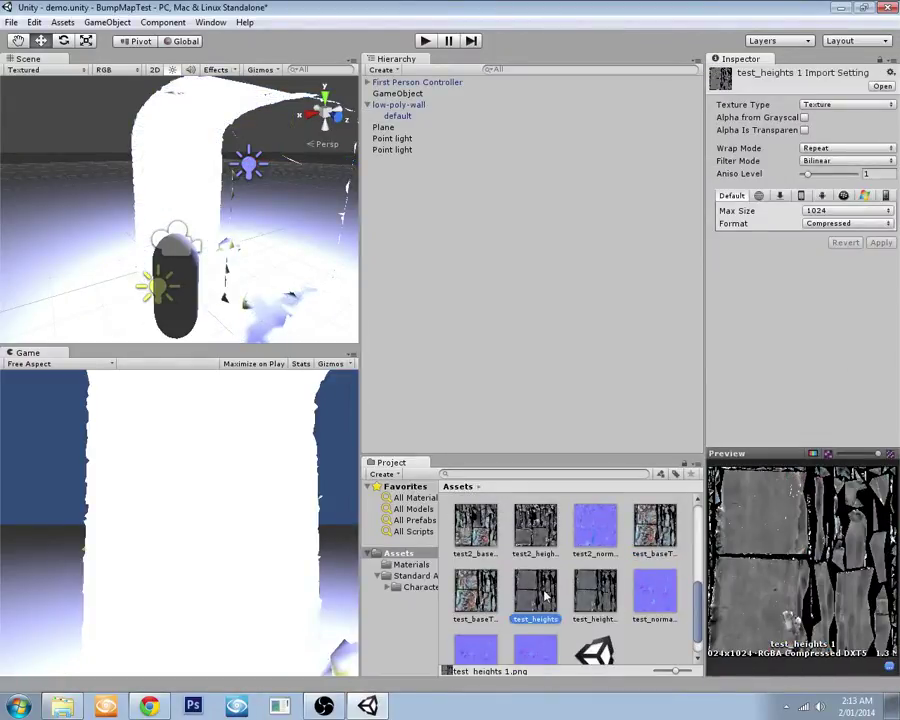
pyautogui.click(612, 597)
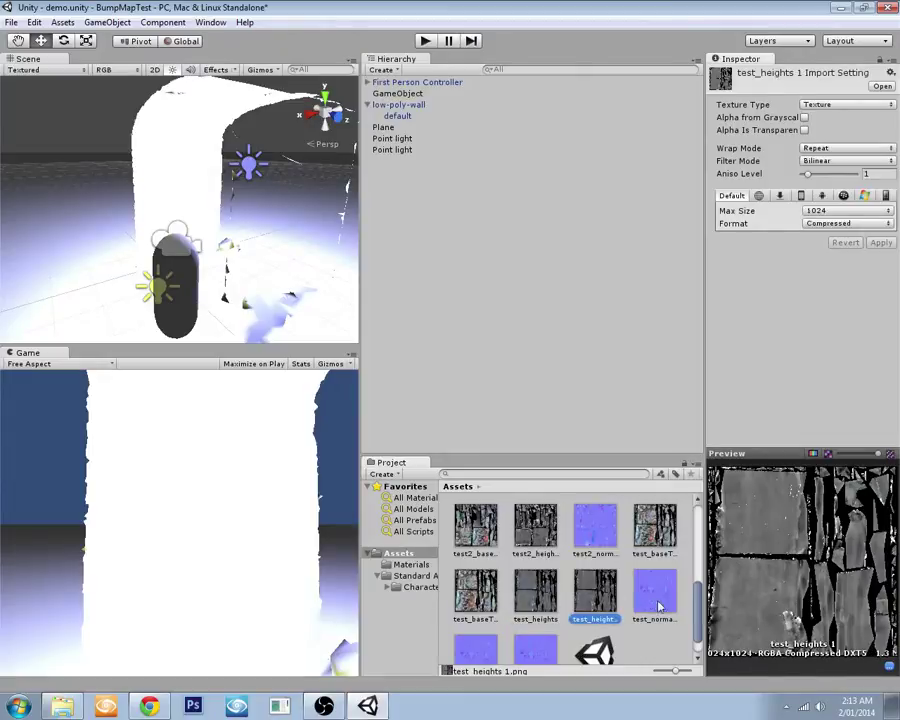
pyautogui.moveTo(692, 622); pyautogui.dragTo(697, 643)
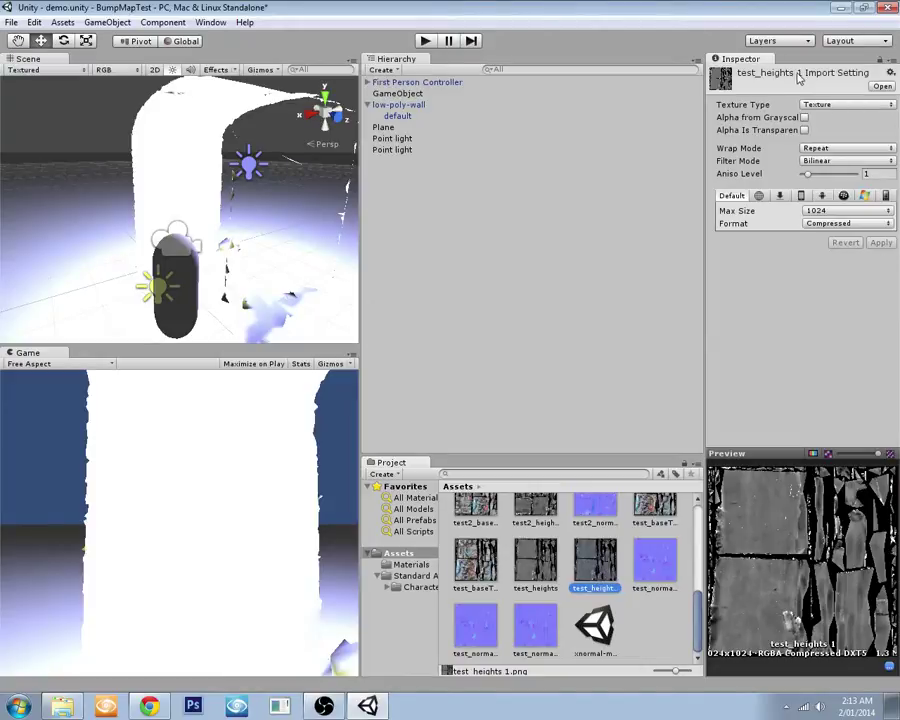
pyautogui.click(846, 211)
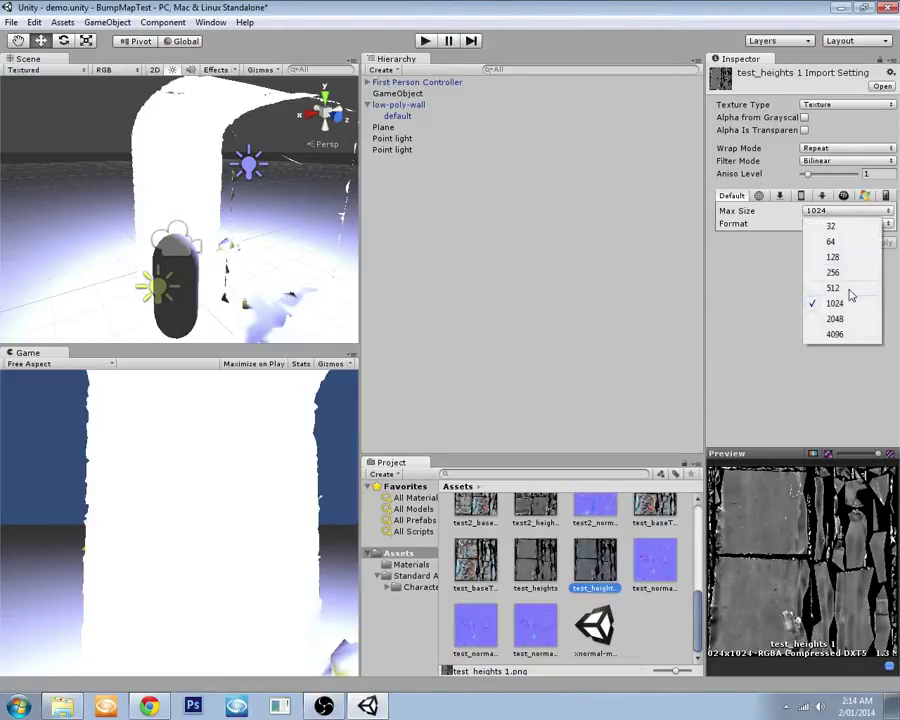
pyautogui.click(648, 663)
pyautogui.click(477, 628)
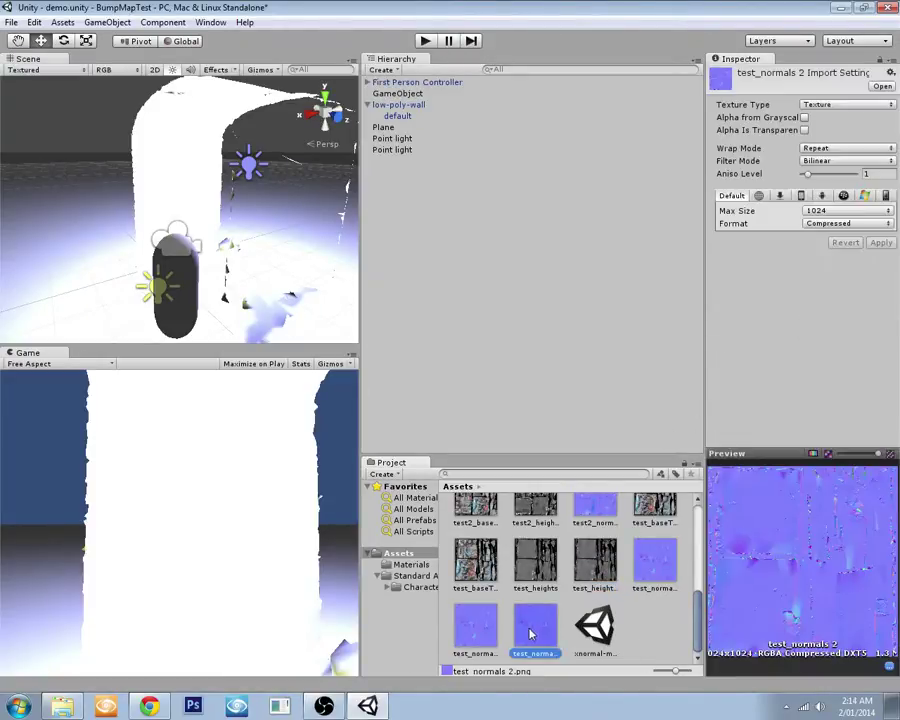
pyautogui.click(663, 566)
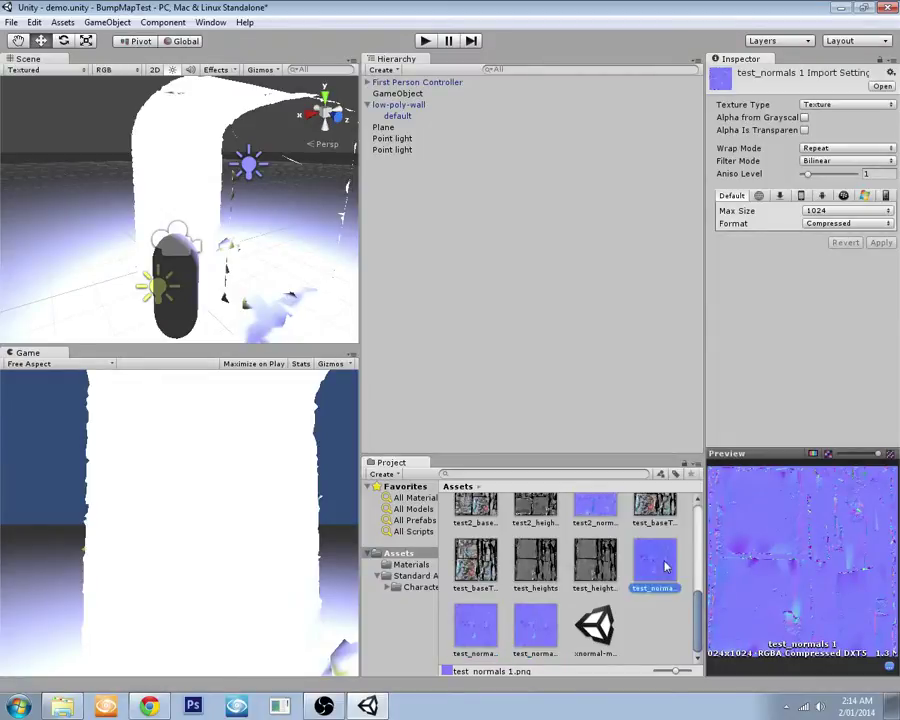
# Step: Review the previews and import settings of the newly imported test2_normals, test2_heights and test2_baseTexBaked textures
pyautogui.scroll(1, 640, 550)
pyautogui.click(595, 514)
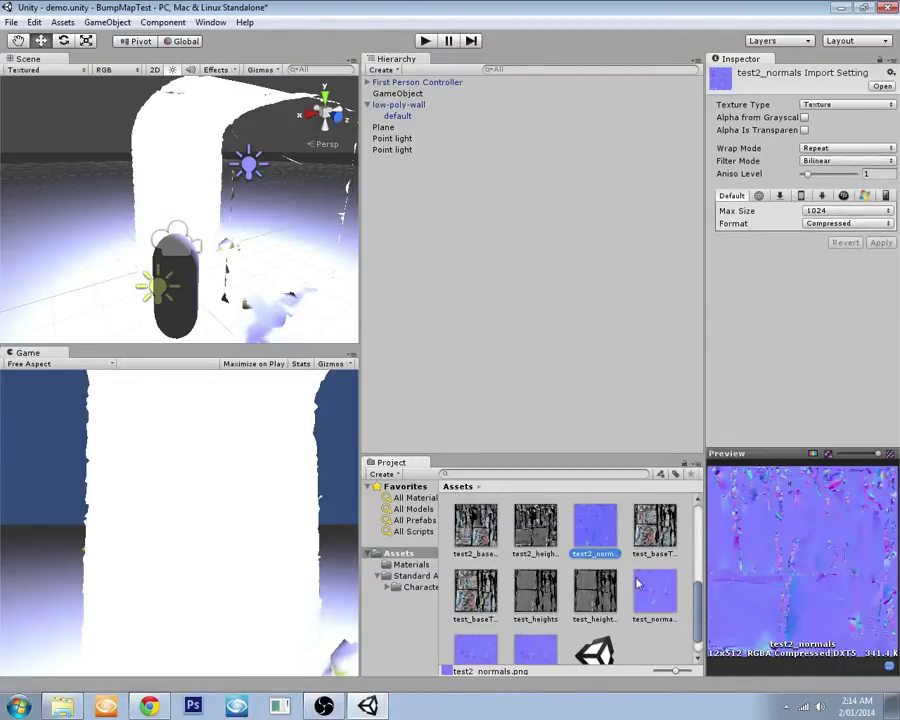
pyautogui.click(537, 530)
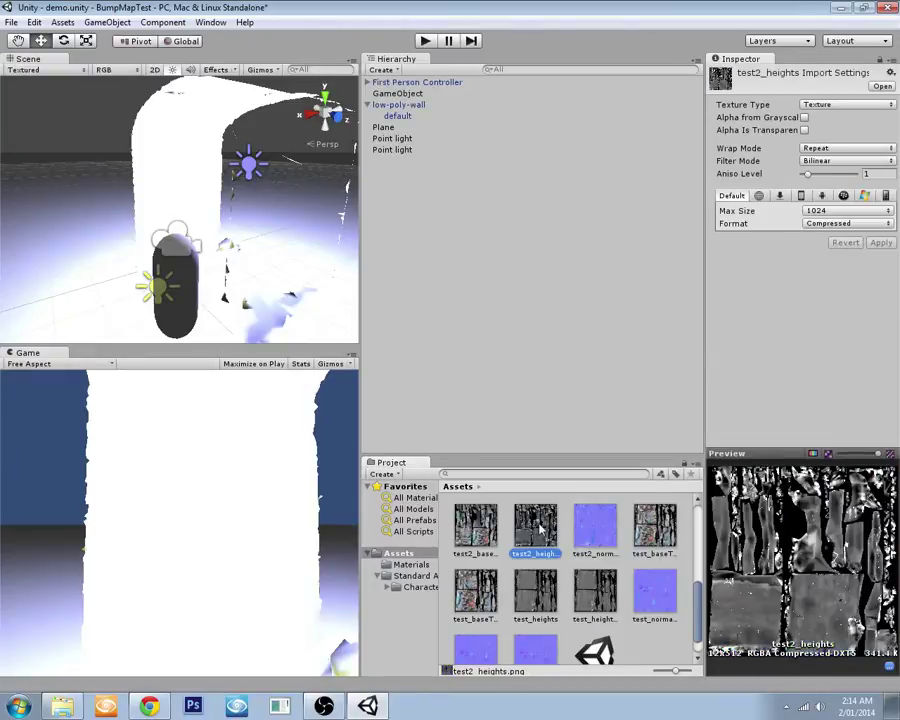
pyautogui.click(595, 527)
pyautogui.click(488, 530)
pyautogui.click(595, 527)
pyautogui.click(486, 528)
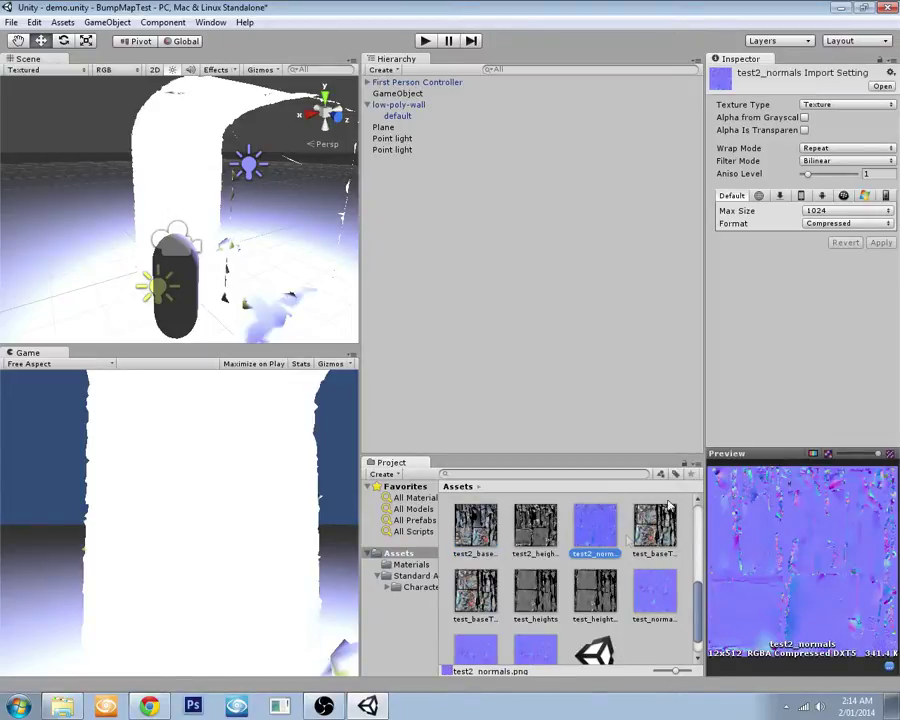
# Step: Import test2_normals as a Normal map without Create from Grayscale, in 16 bits format, and apply the import settings
pyautogui.click(849, 106)
pyautogui.click(766, 134)
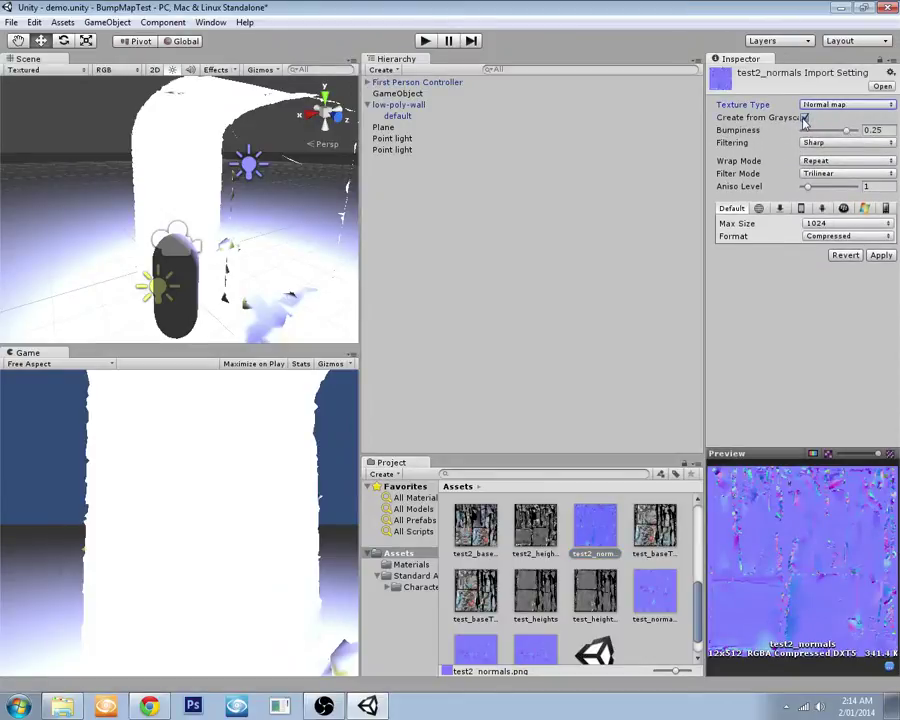
pyautogui.click(804, 118)
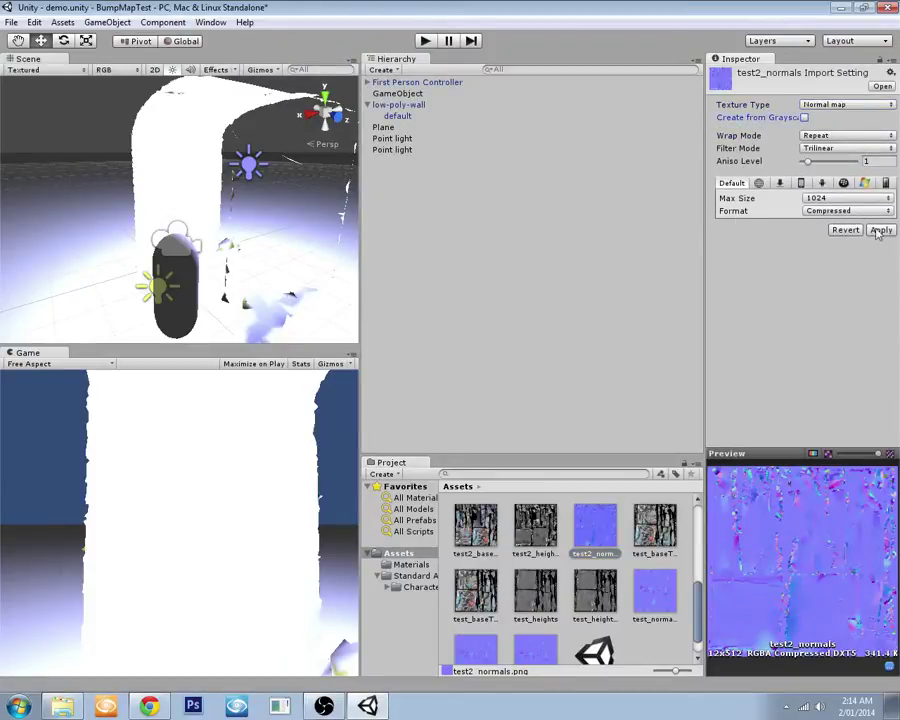
pyautogui.click(845, 211)
pyautogui.click(846, 239)
pyautogui.click(535, 525)
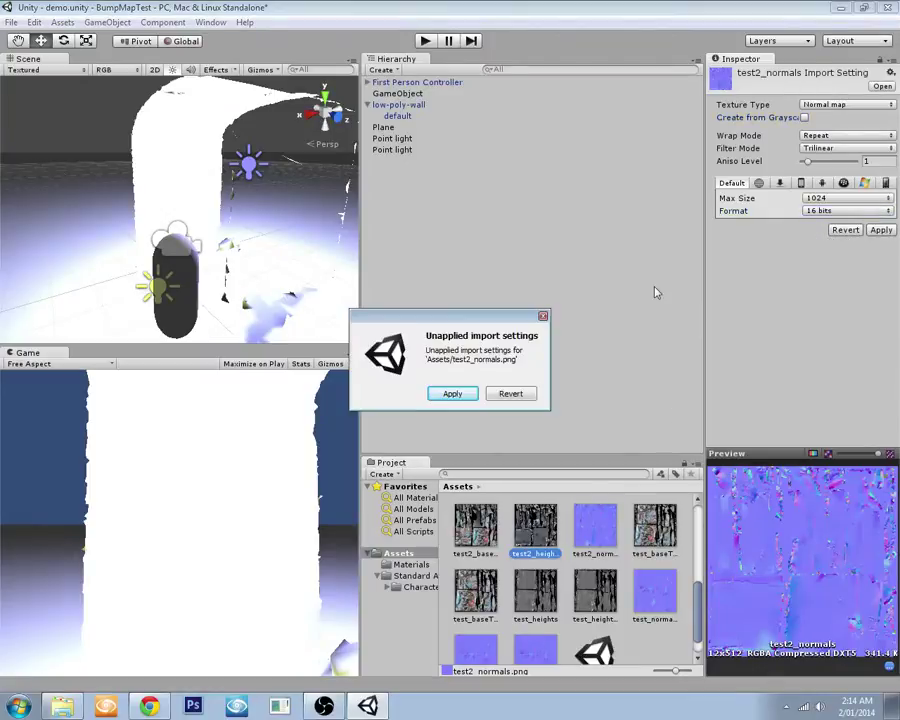
pyautogui.click(452, 394)
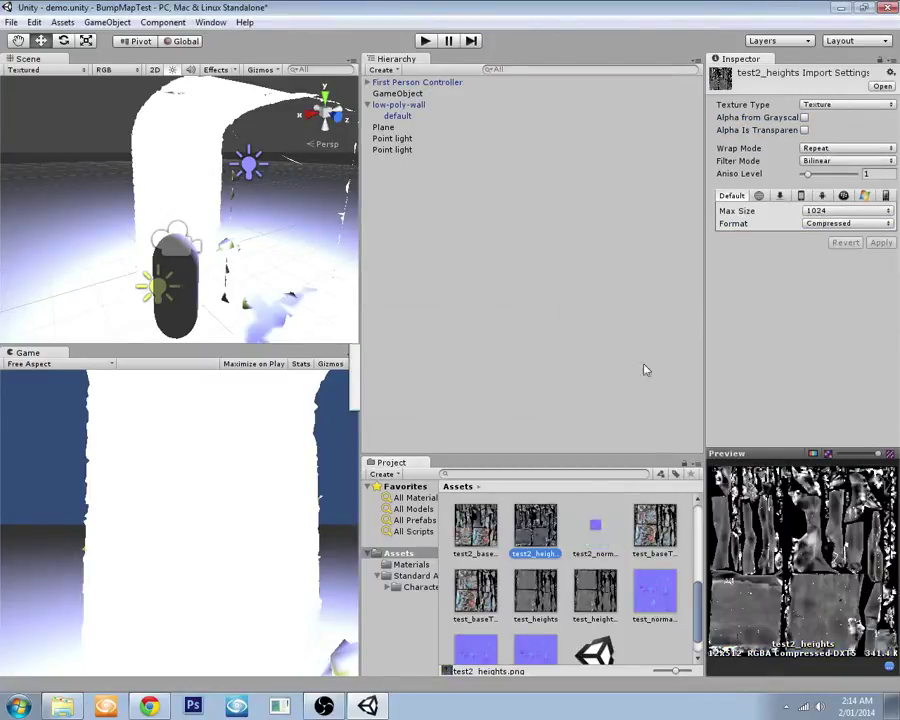
# Step: Set test2_heights to 16 bits format with Trilinear filtering and apply the import settings
pyautogui.click(845, 223)
pyautogui.click(836, 254)
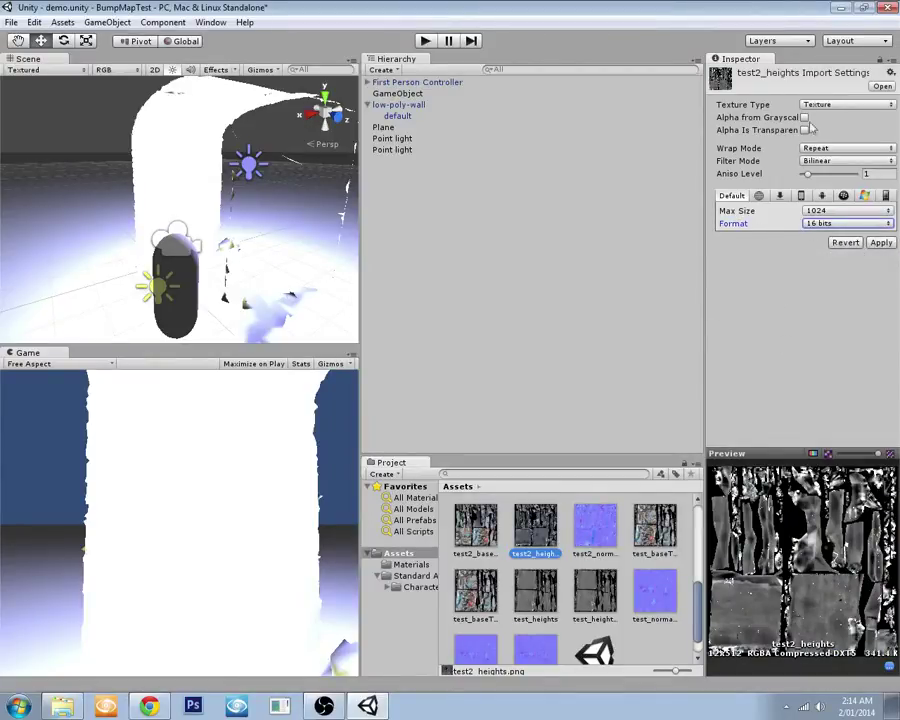
pyautogui.click(830, 161)
pyautogui.click(851, 205)
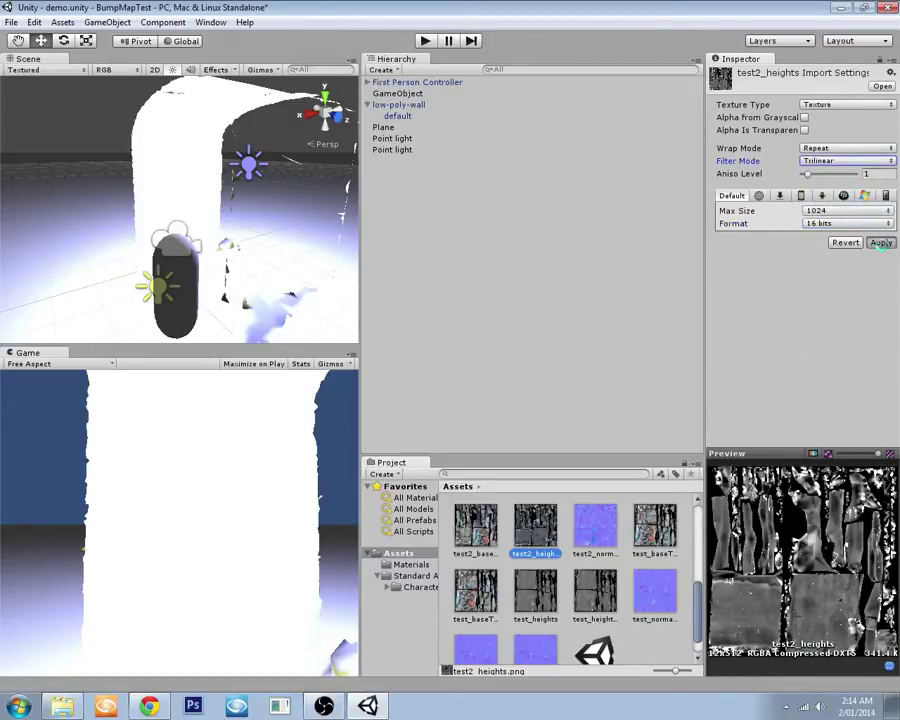
pyautogui.click(880, 243)
# Step: Apply the test2_baseTexBaked texture to the default child object of low-poly-wall
pyautogui.click(476, 540)
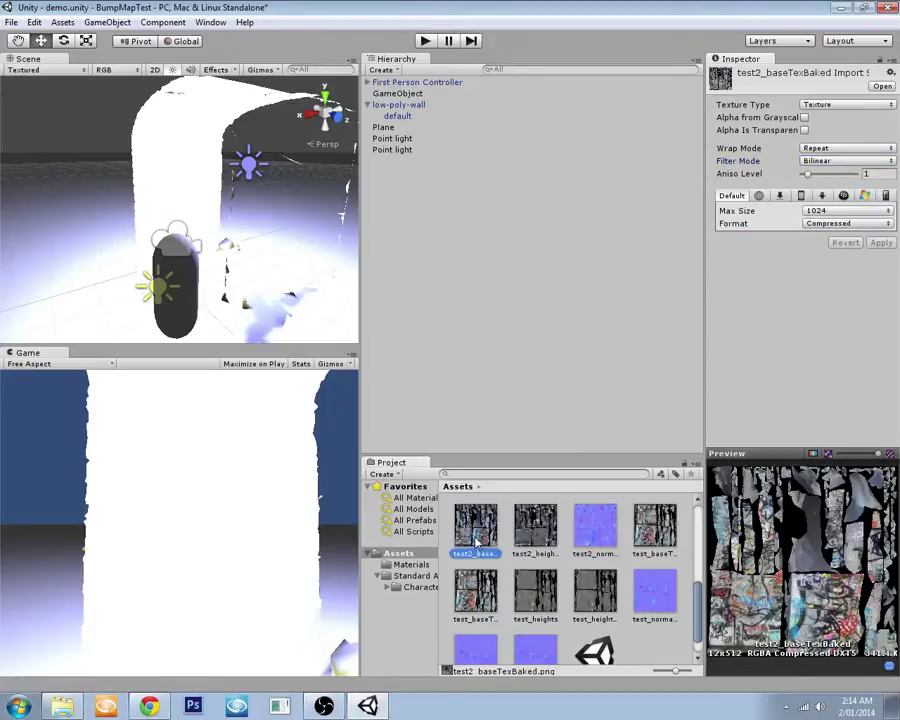
pyautogui.moveTo(481, 545); pyautogui.dragTo(339, 354)
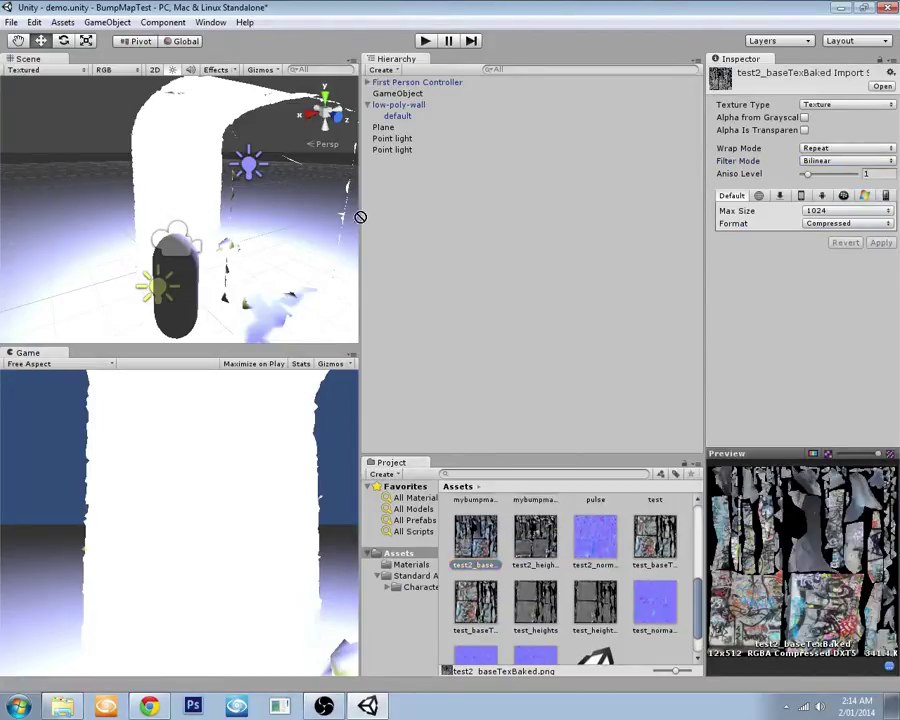
pyautogui.moveTo(401, 121); pyautogui.dragTo(405, 120)
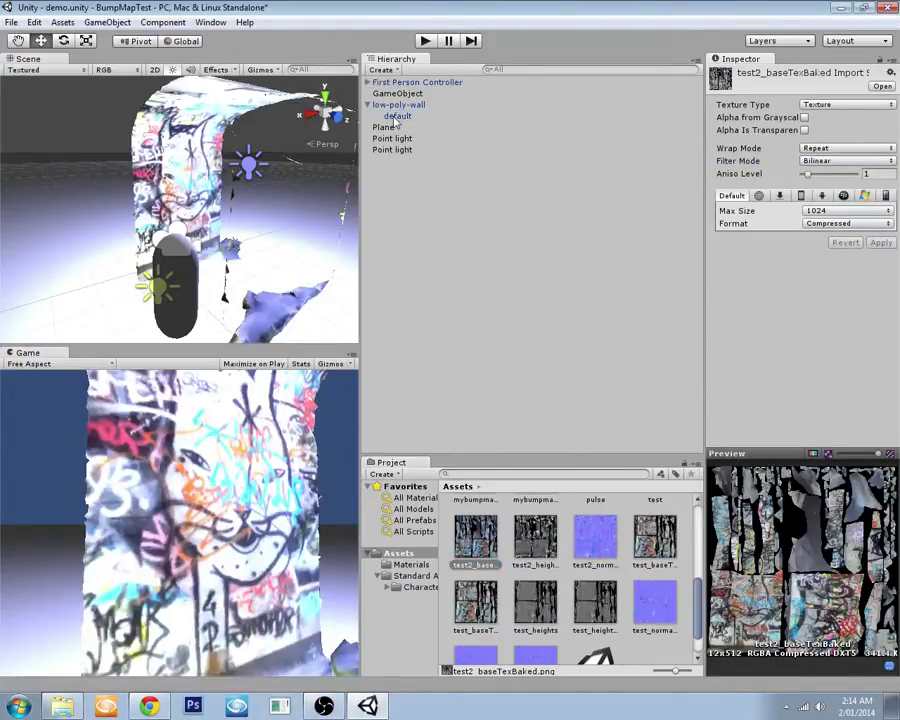
# Step: Switch the wall material to the Parallax Diffuse shader and assign test2_normals as its normal map and test2_heights as its heightmap
pyautogui.click(396, 118)
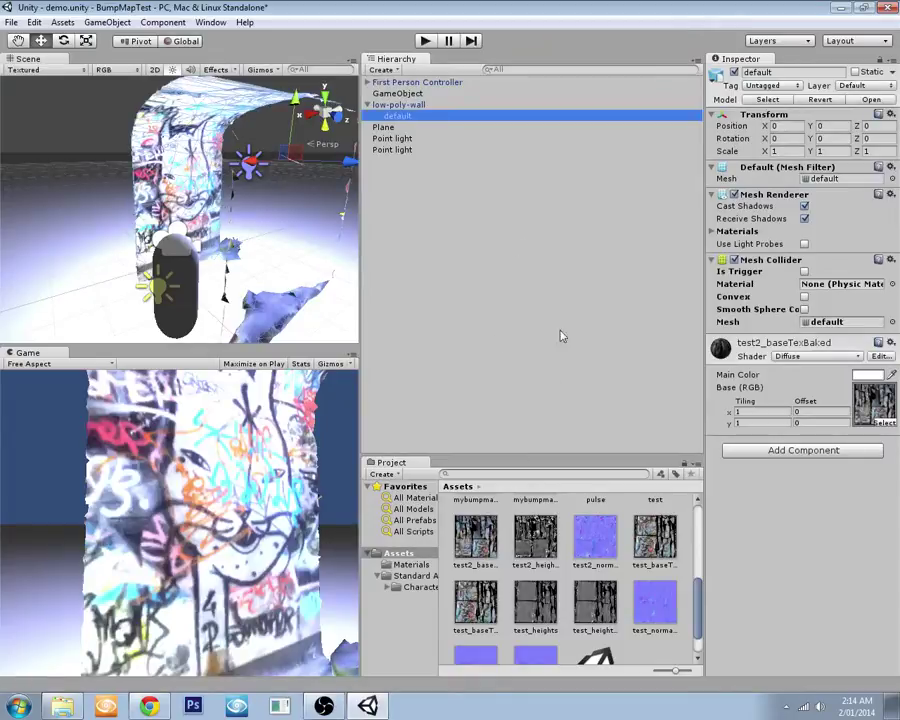
pyautogui.click(813, 357)
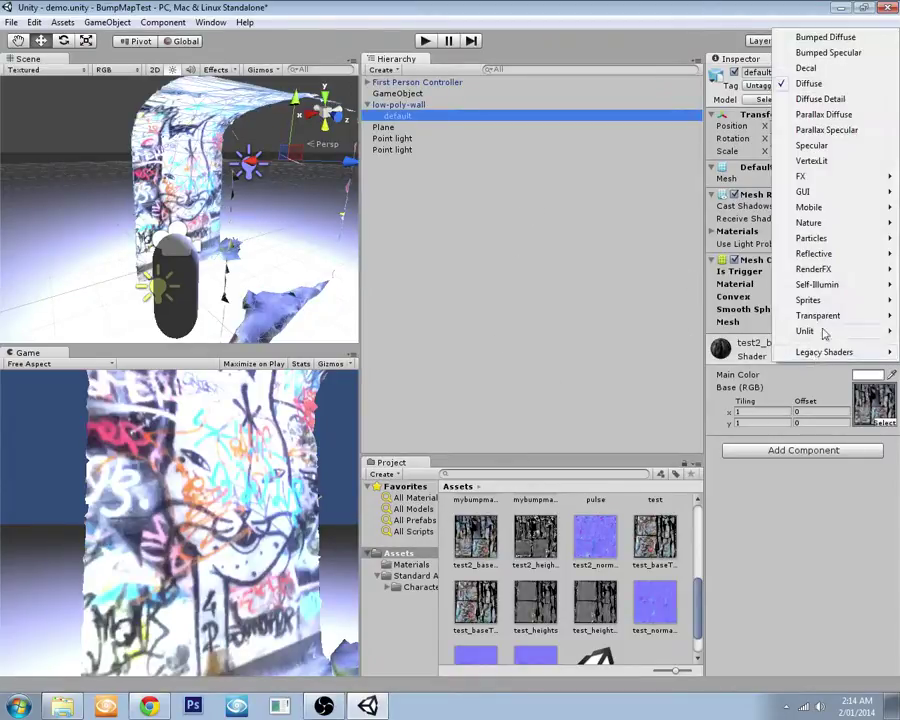
pyautogui.click(826, 115)
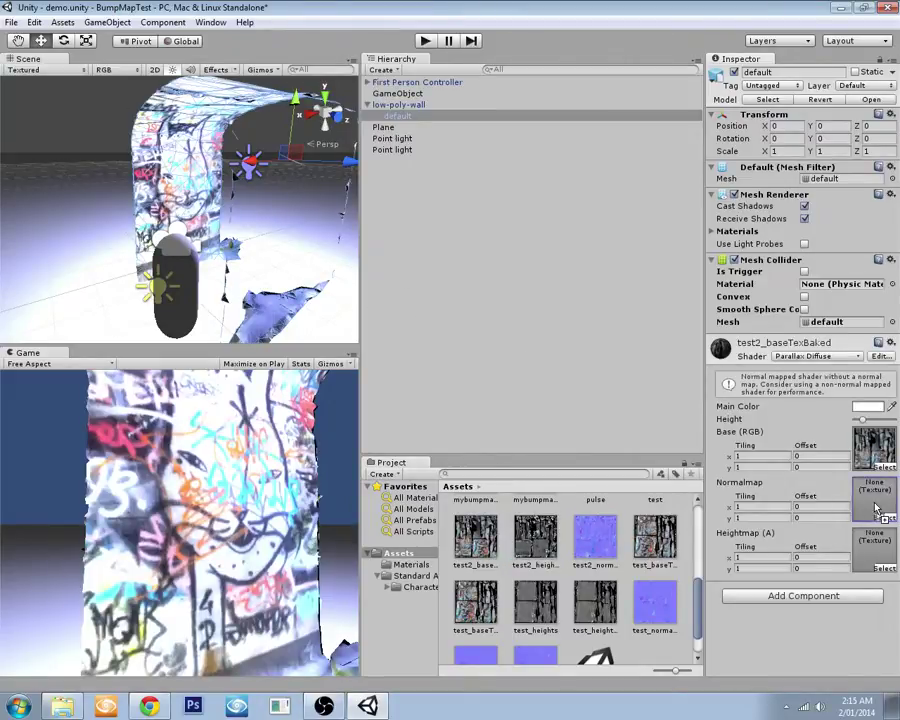
pyautogui.moveTo(877, 541); pyautogui.dragTo(872, 510)
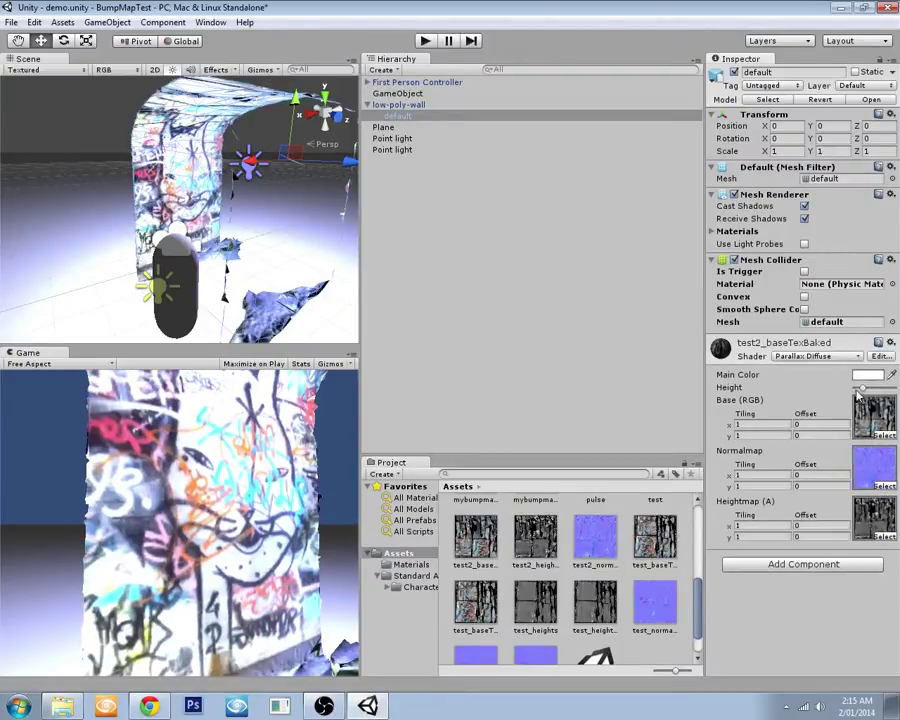
# Step: Lower the wall material's parallax Height to its minimum while viewing the wall head-on
pyautogui.moveTo(257, 219); pyautogui.dragTo(151, 95, button='right')
pyautogui.press('w')
pyautogui.press('s')
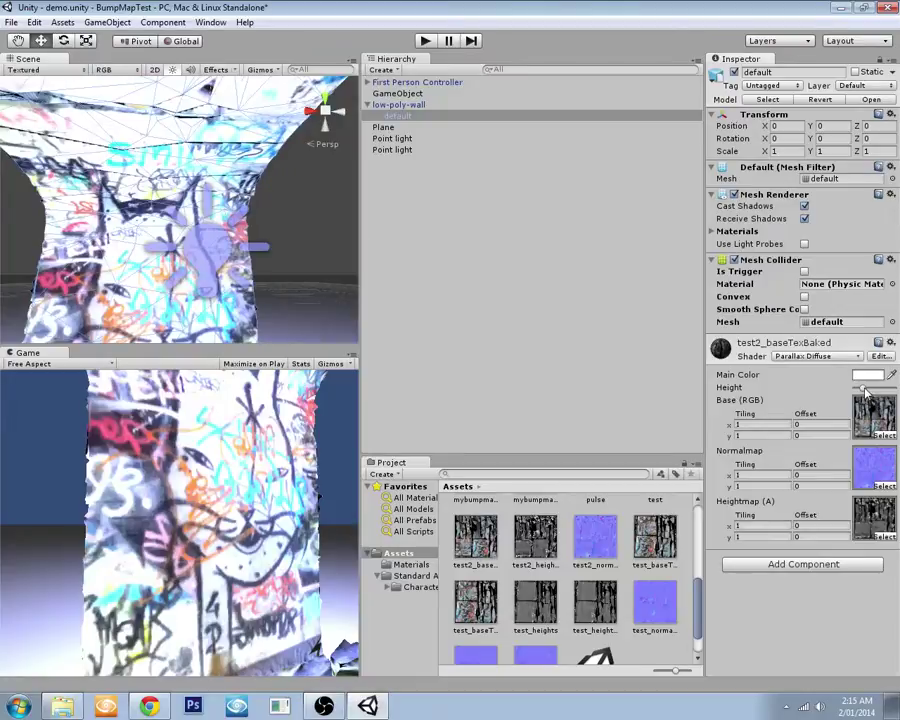
pyautogui.moveTo(864, 388)
pyautogui.mouseDown()
pyautogui.moveTo(854, 388)
pyautogui.moveTo(893, 388)
pyautogui.moveTo(804, 389)
pyautogui.moveTo(897, 393)
pyautogui.moveTo(843, 396)
pyautogui.mouseUp()
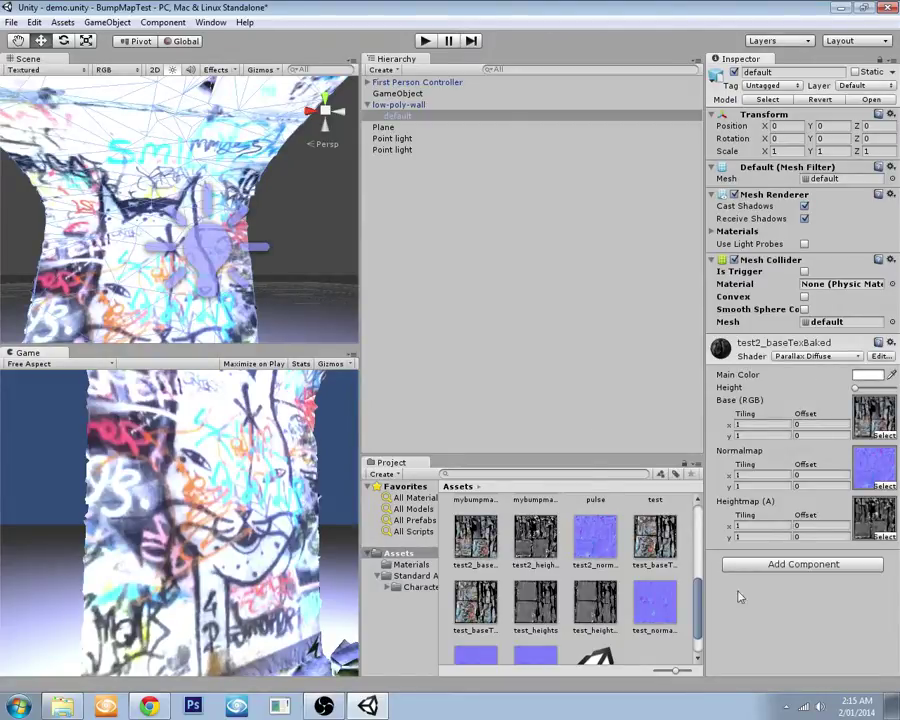
# Step: Run the scene in play mode and walk around the textured wall to inspect its surface under the moving lights
pyautogui.click(425, 41)
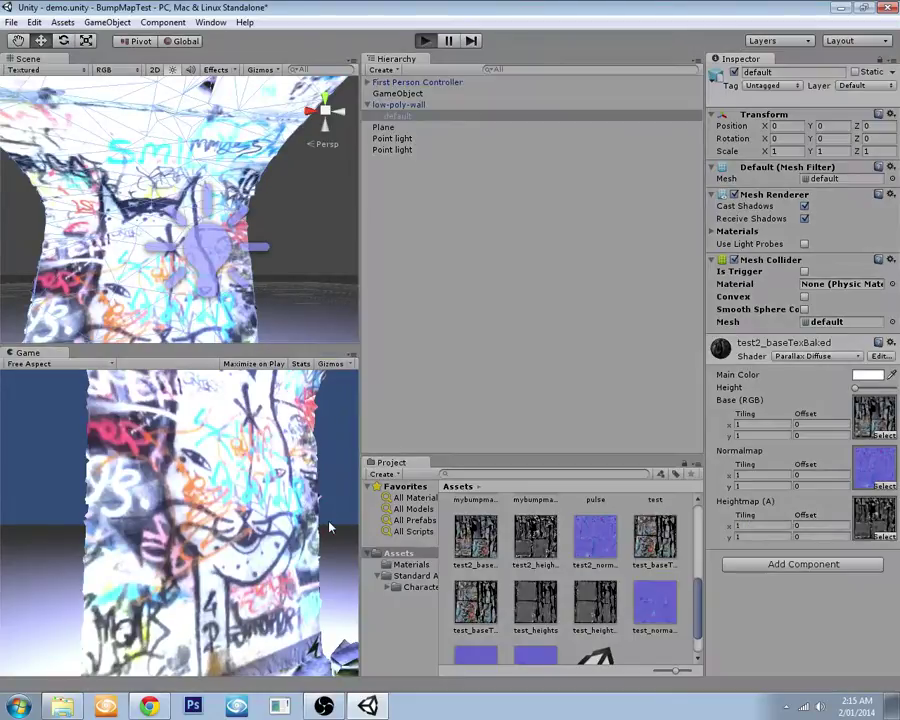
pyautogui.press('w')
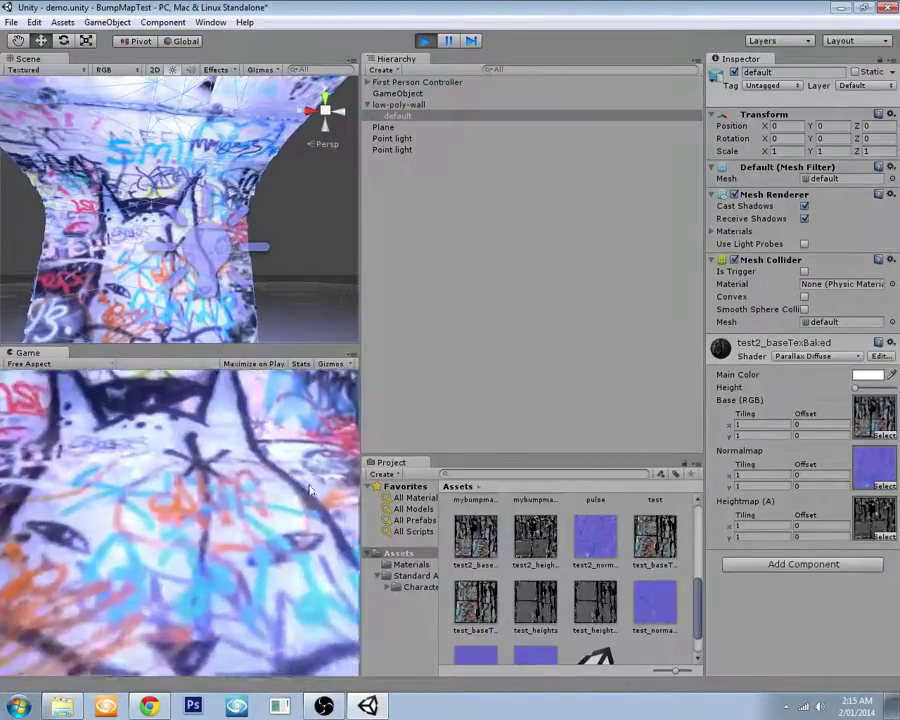
pyautogui.press('s')
pyautogui.press('w')
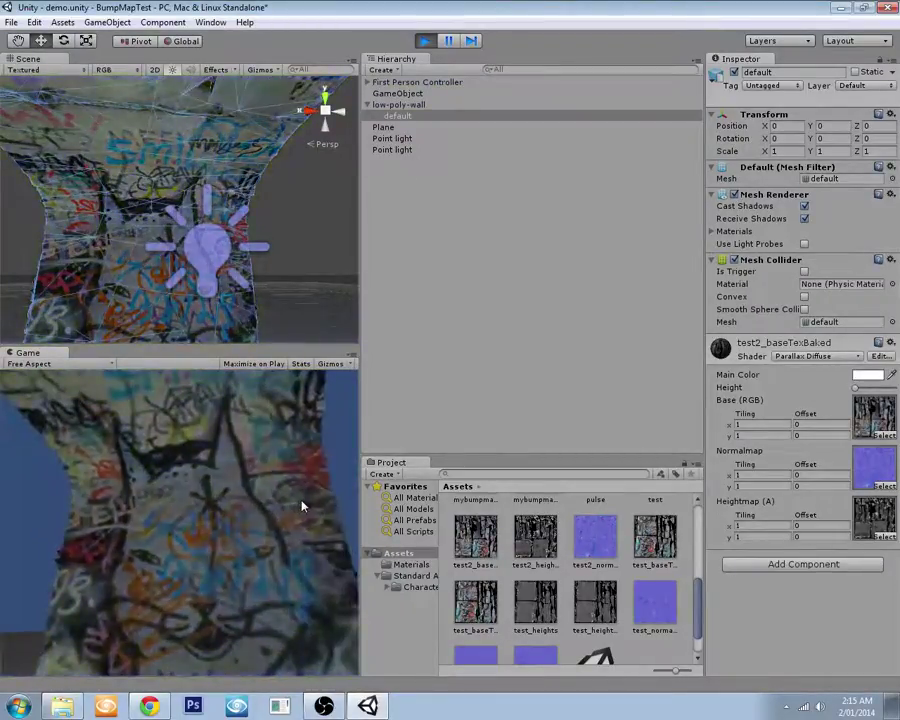
pyautogui.press('w')
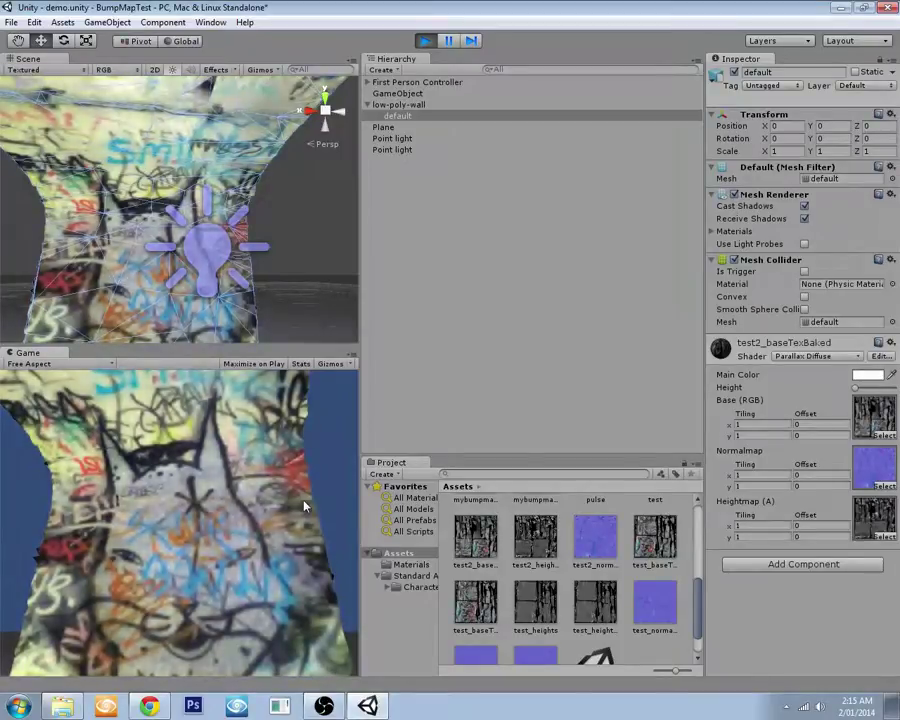
pyautogui.press('w')
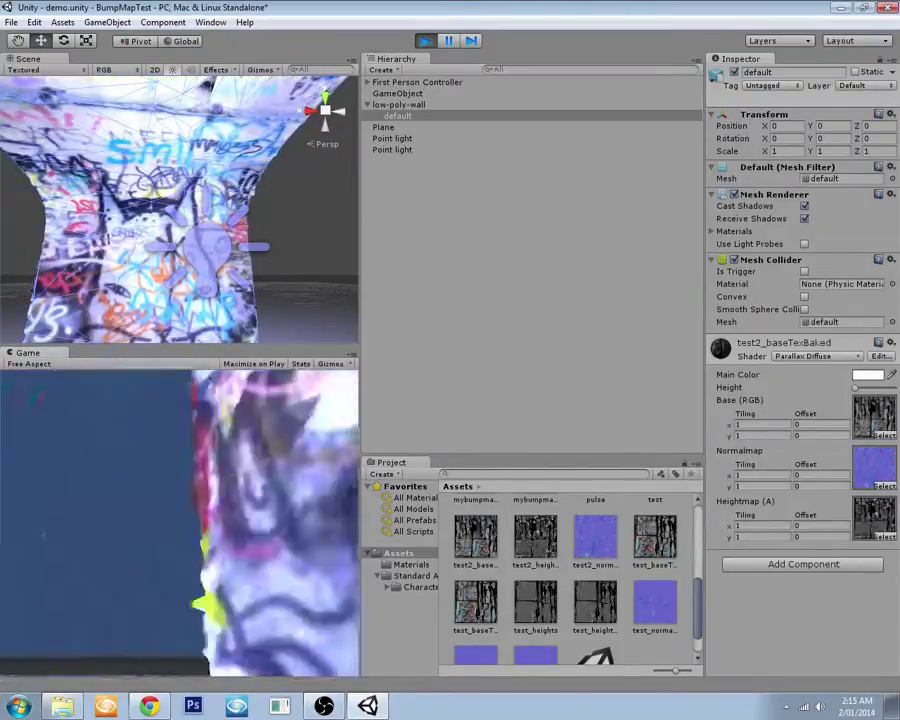
# Step: Switch the wall material to Parallax Specular, reassign its test2_heights and test2_baseTexBaked maps, and reduce the shininess slightly
pyautogui.click(830, 358)
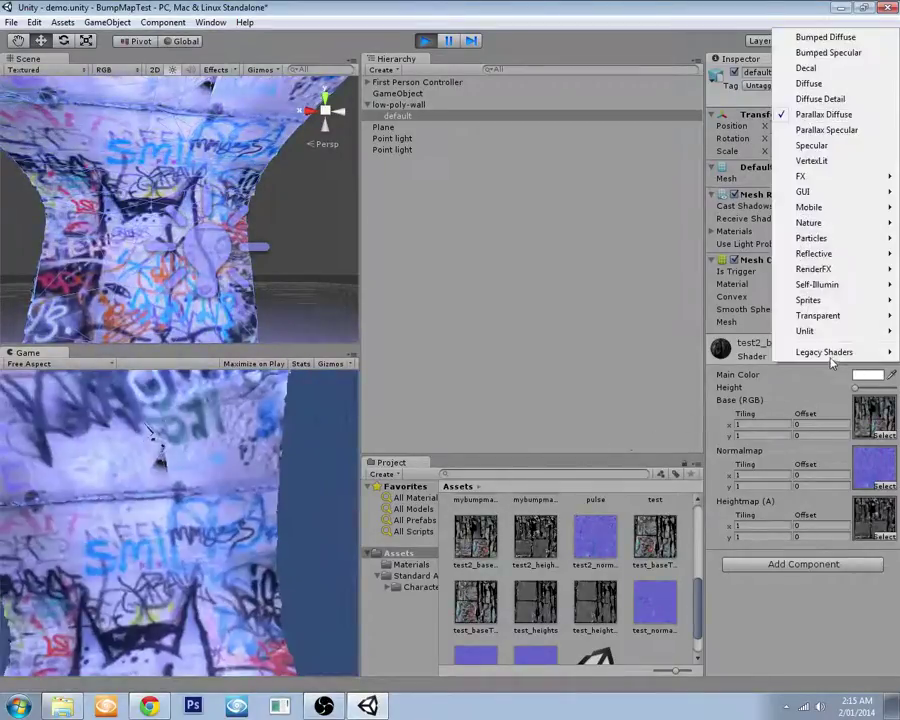
pyautogui.click(835, 130)
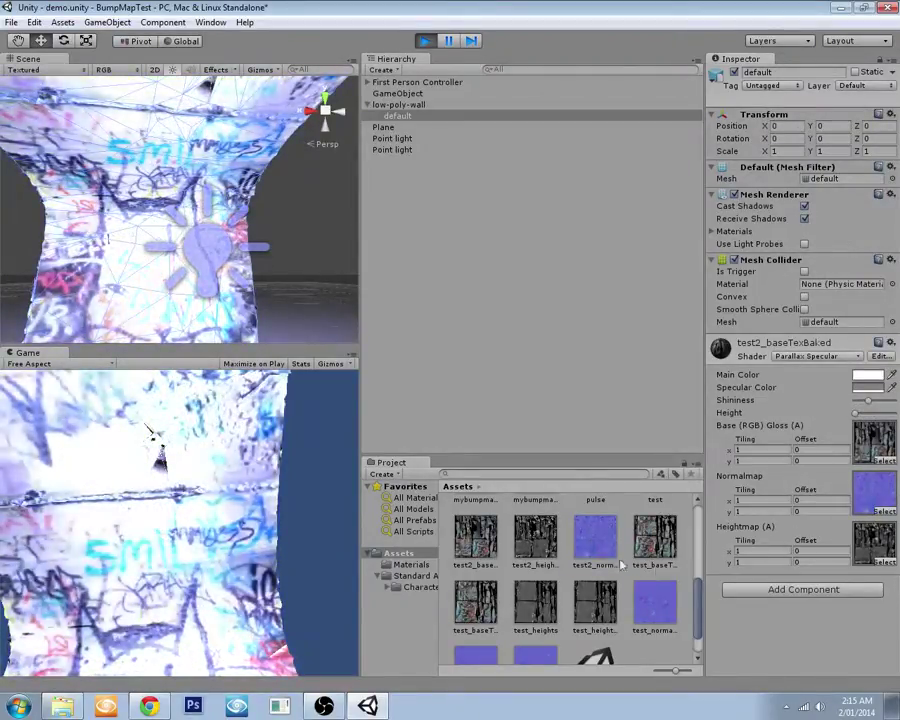
pyautogui.moveTo(543, 541); pyautogui.dragTo(882, 543)
pyautogui.click(478, 546)
pyautogui.moveTo(864, 448); pyautogui.dragTo(864, 446)
pyautogui.moveTo(866, 401)
pyautogui.mouseDown()
pyautogui.moveTo(878, 400)
pyautogui.moveTo(866, 417)
pyautogui.moveTo(853, 415)
pyautogui.mouseUp()
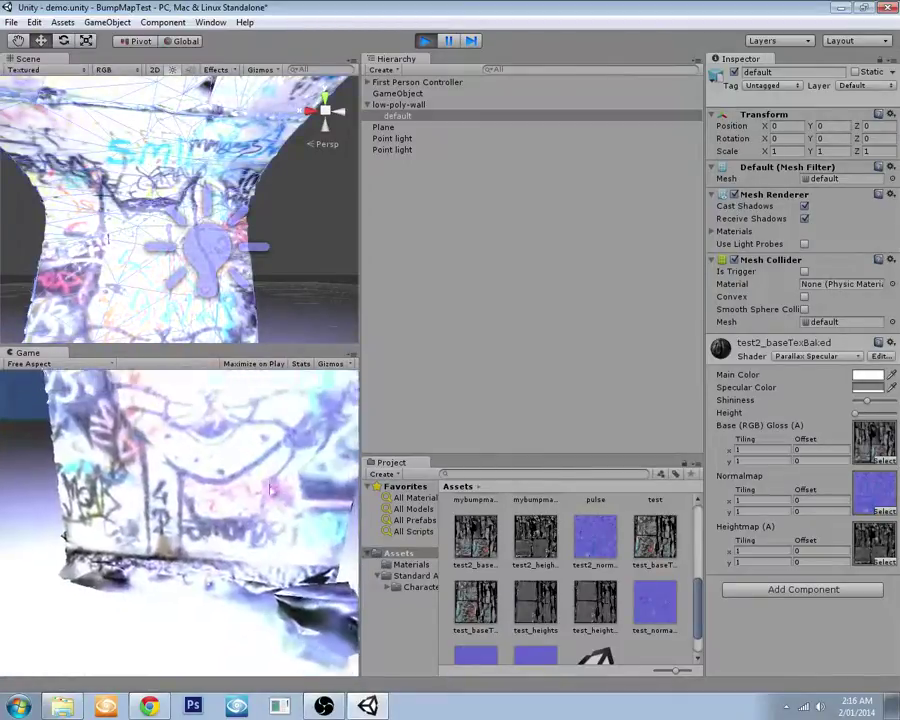
# Step: Widen the Scene and Game views at the expense of the Hierarchy and Project panels
pyautogui.click(362, 347)
pyautogui.moveTo(366, 347); pyautogui.dragTo(540, 348)
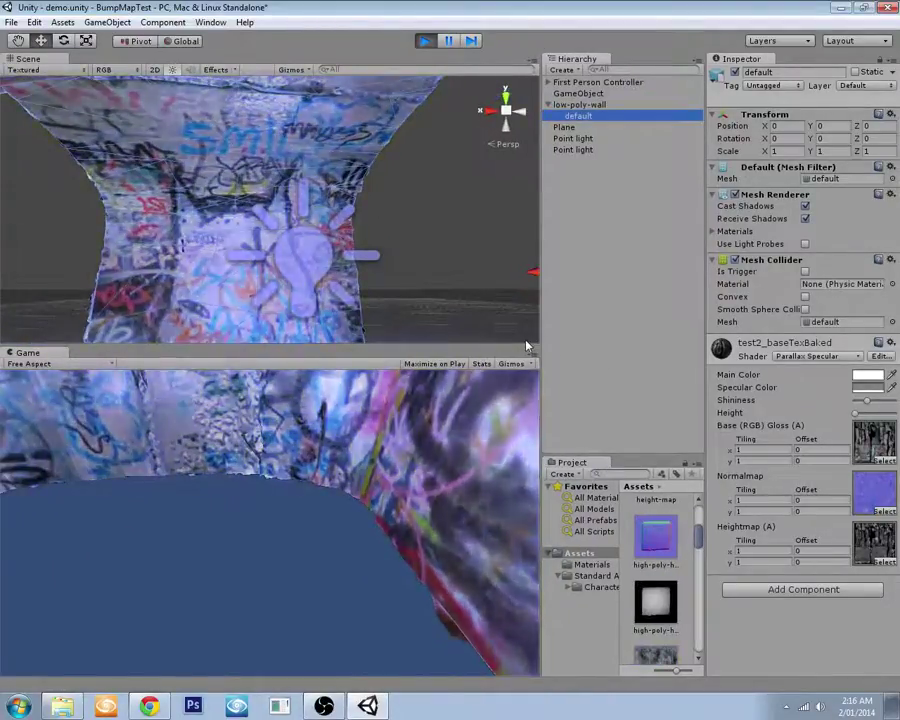
# Step: Stop play mode and shift the low-poly-wall's default mesh to about X 0.3054, Y 0.0434, Z -0.228
pyautogui.click(424, 41)
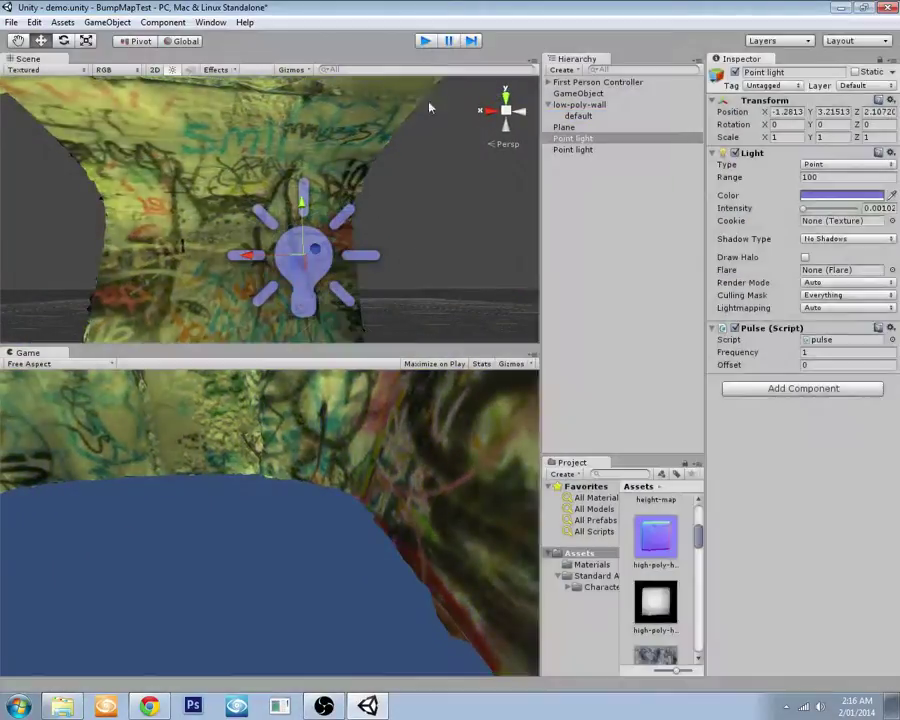
pyautogui.click(267, 229)
pyautogui.press('s')
pyautogui.moveTo(392, 247); pyautogui.dragTo(589, 310, button='right')
pyautogui.press('s')
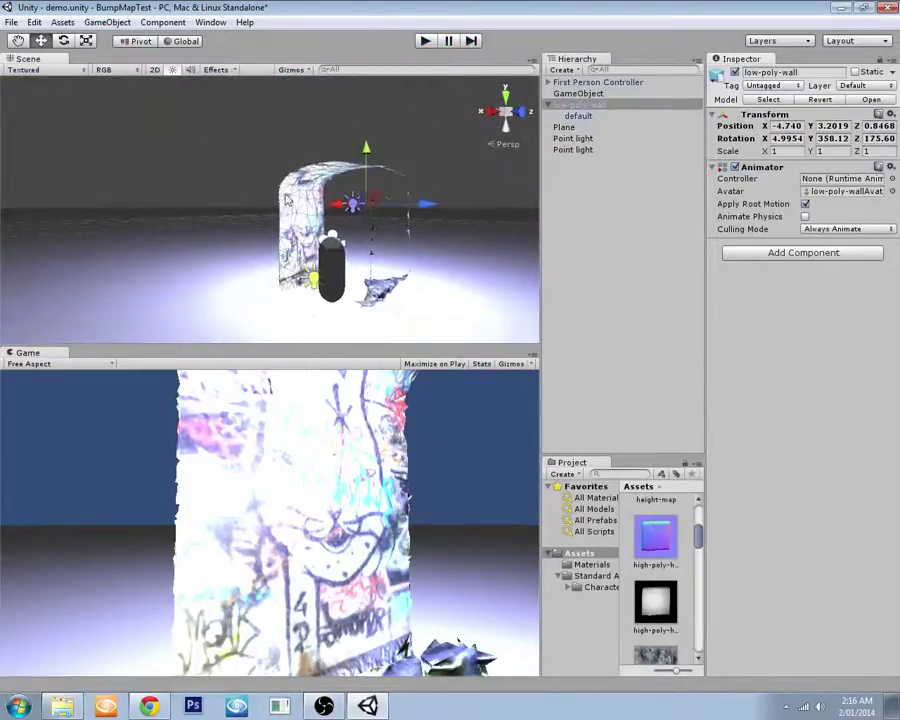
pyautogui.click(578, 116)
pyautogui.moveTo(428, 207); pyautogui.dragTo(337, 210)
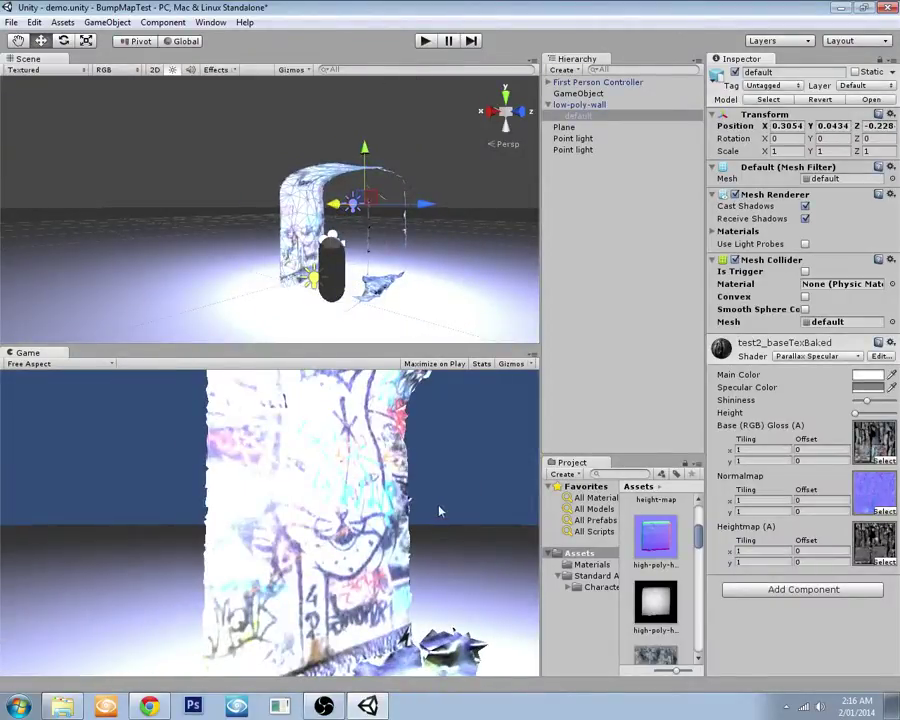
# Step: Run the scene briefly, stop it, and enlarge the Game view by shrinking the Scene view's height
pyautogui.click(425, 40)
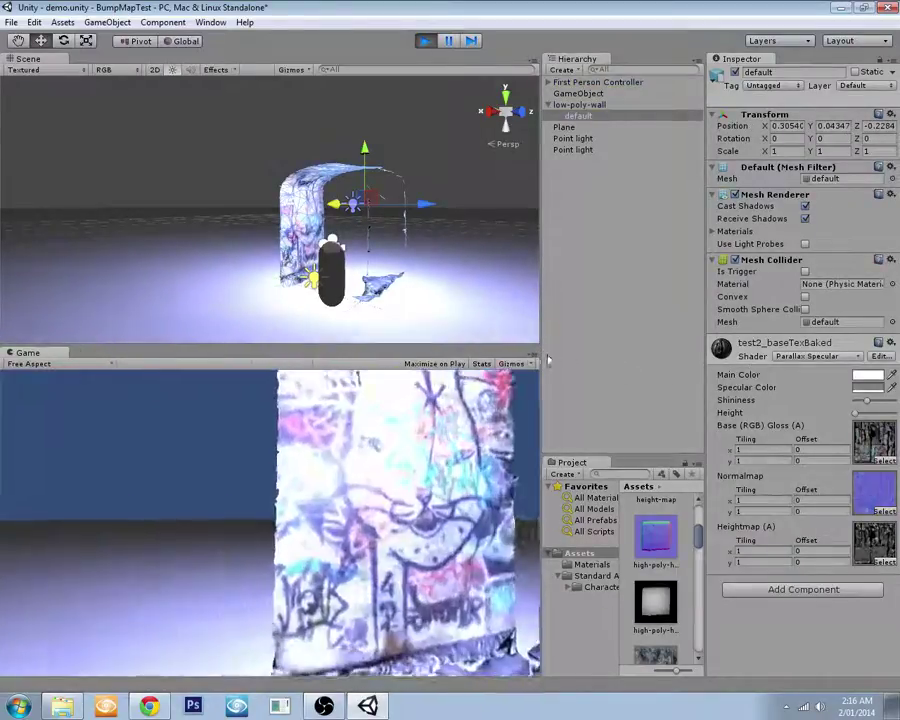
pyautogui.moveTo(539, 248); pyautogui.dragTo(533, 246)
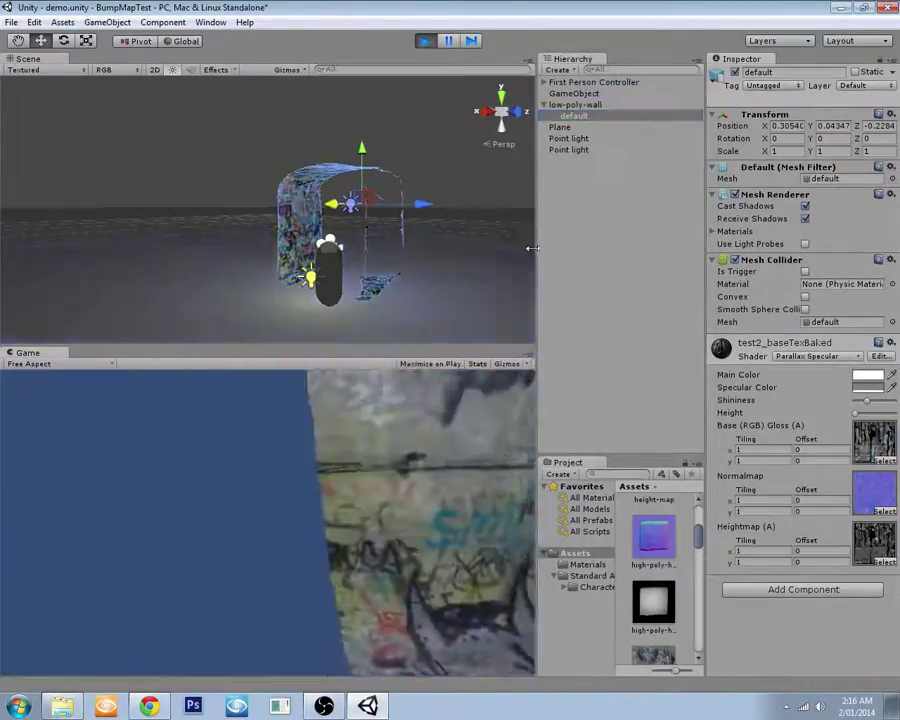
pyautogui.hotkey('ctrl', 'p')
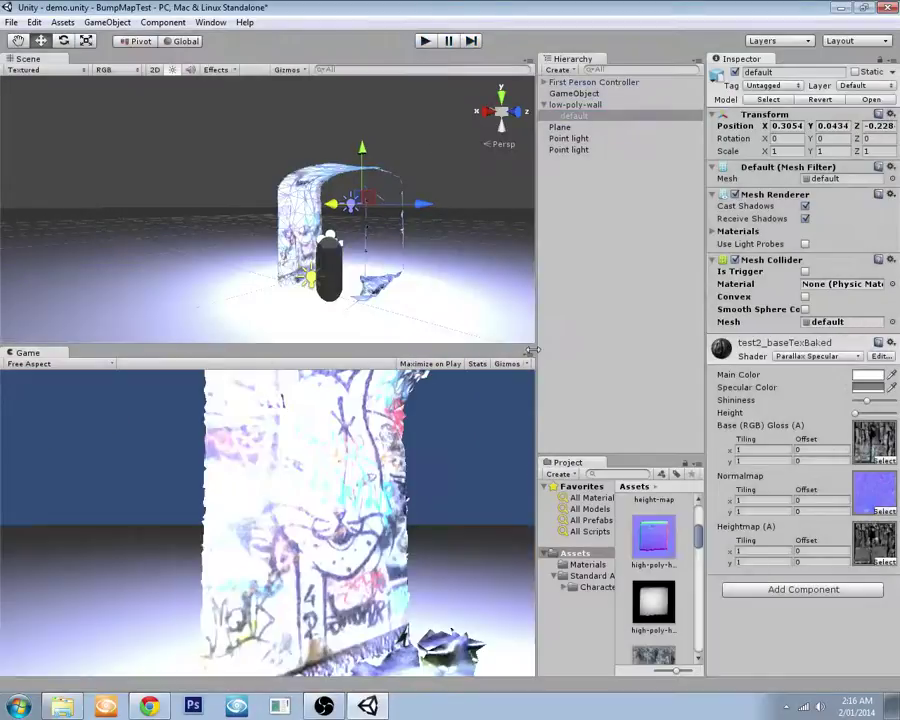
pyautogui.moveTo(532, 349); pyautogui.dragTo(497, 218)
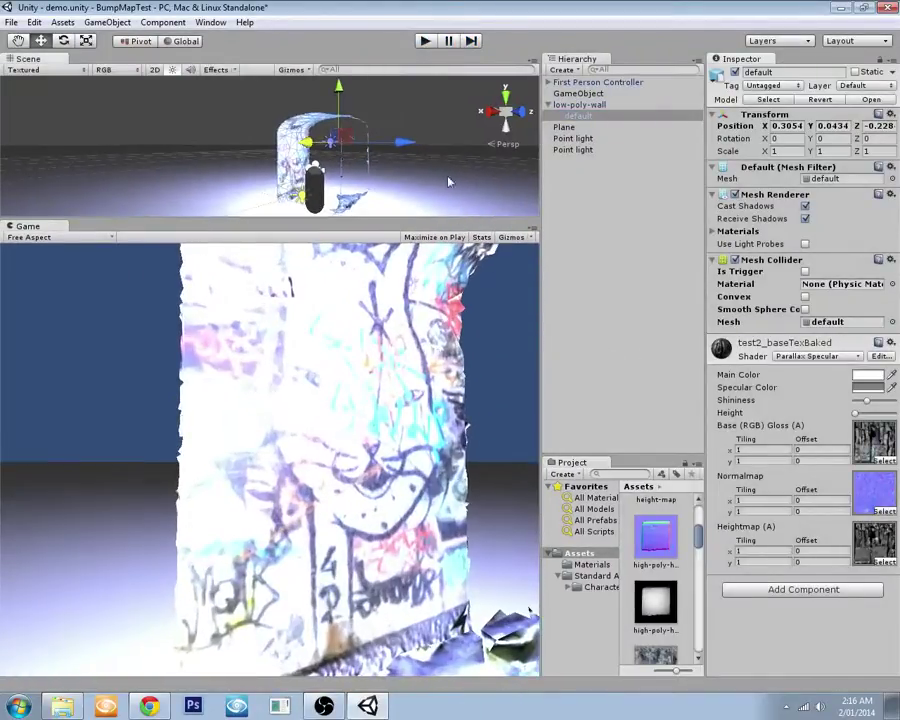
# Step: Play the scene in the enlarged Game view and walk around both sides of the wall to inspect its shading
pyautogui.click(424, 41)
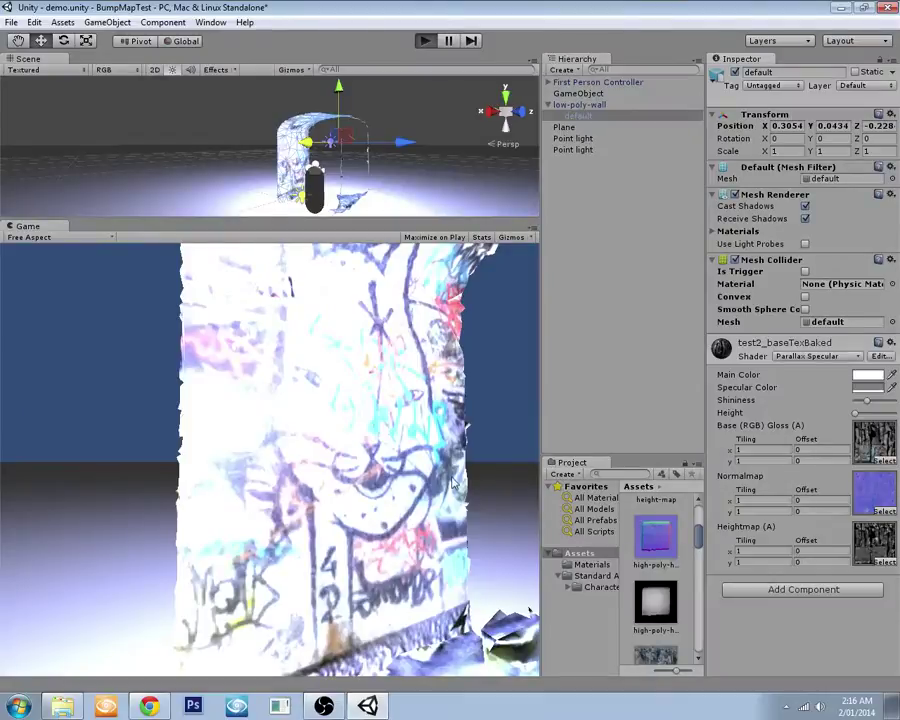
pyautogui.press('w')
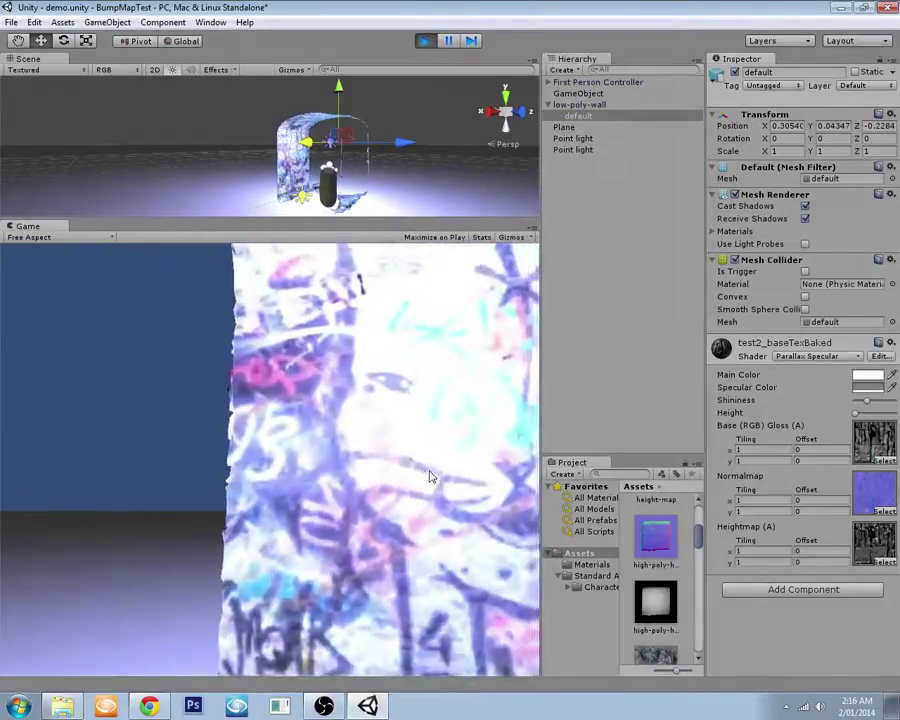
pyautogui.press('s')
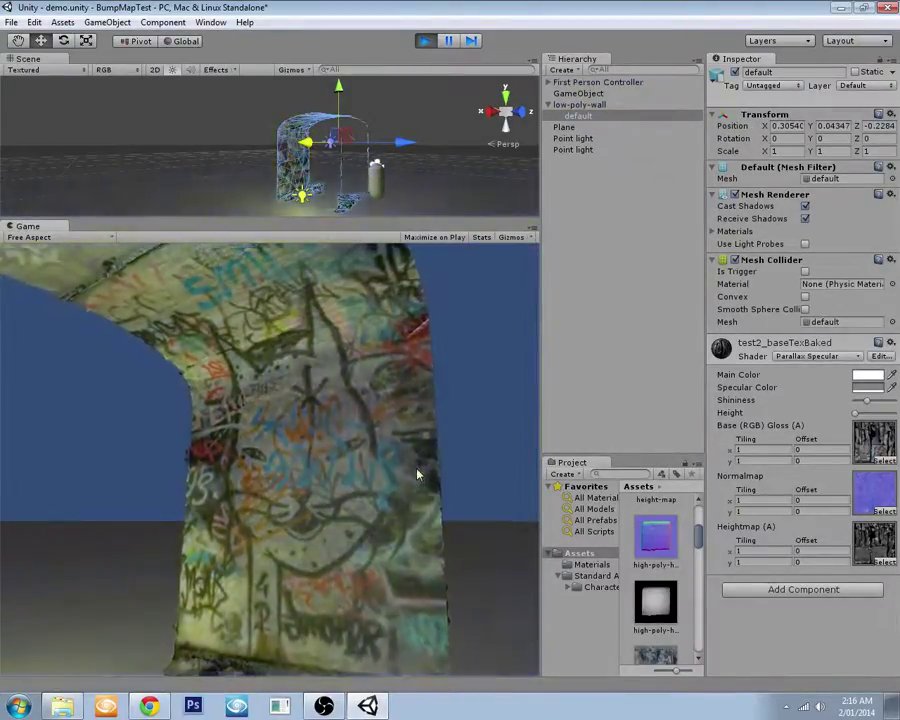
pyautogui.press('w')
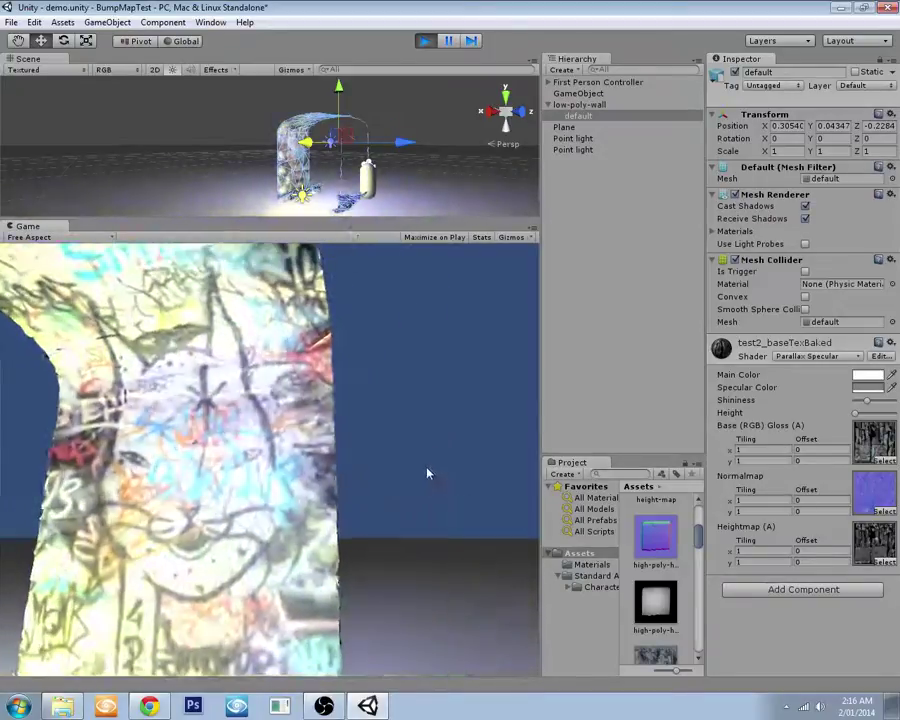
pyautogui.press('w')
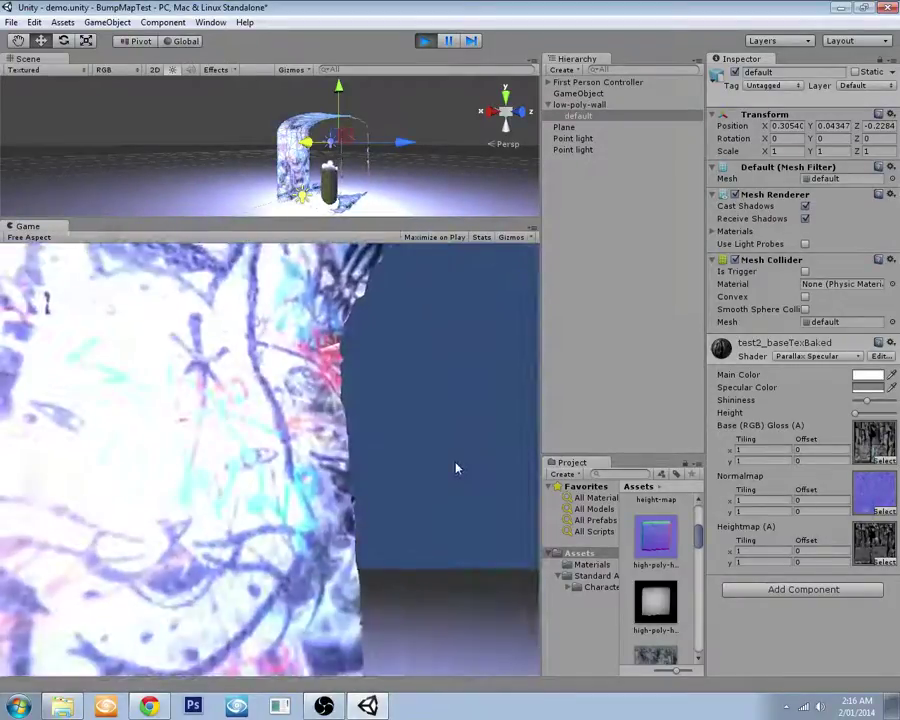
pyautogui.press('w')
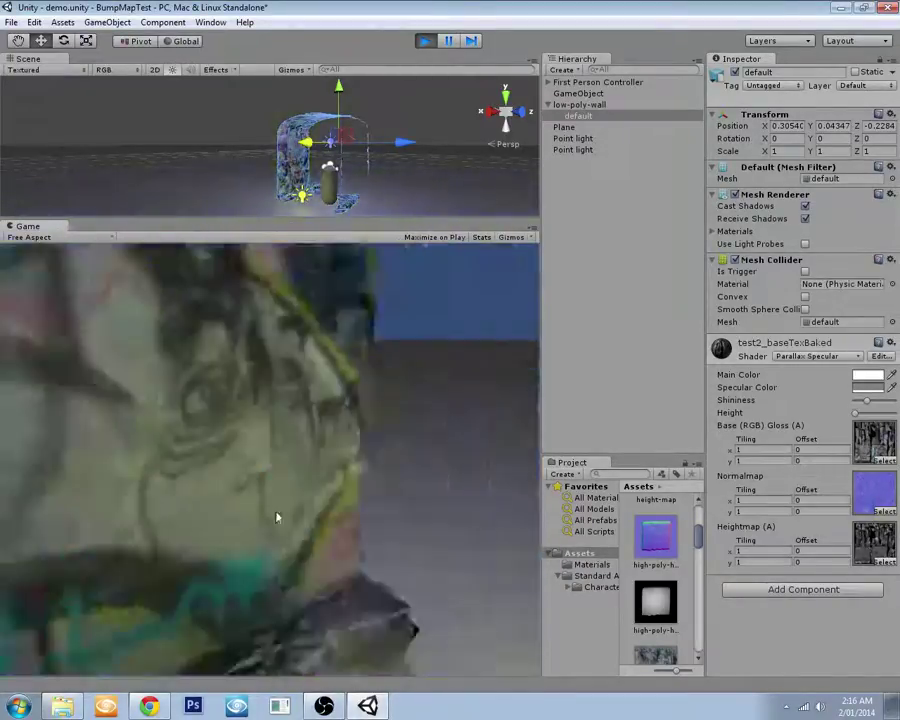
pyautogui.press('s')
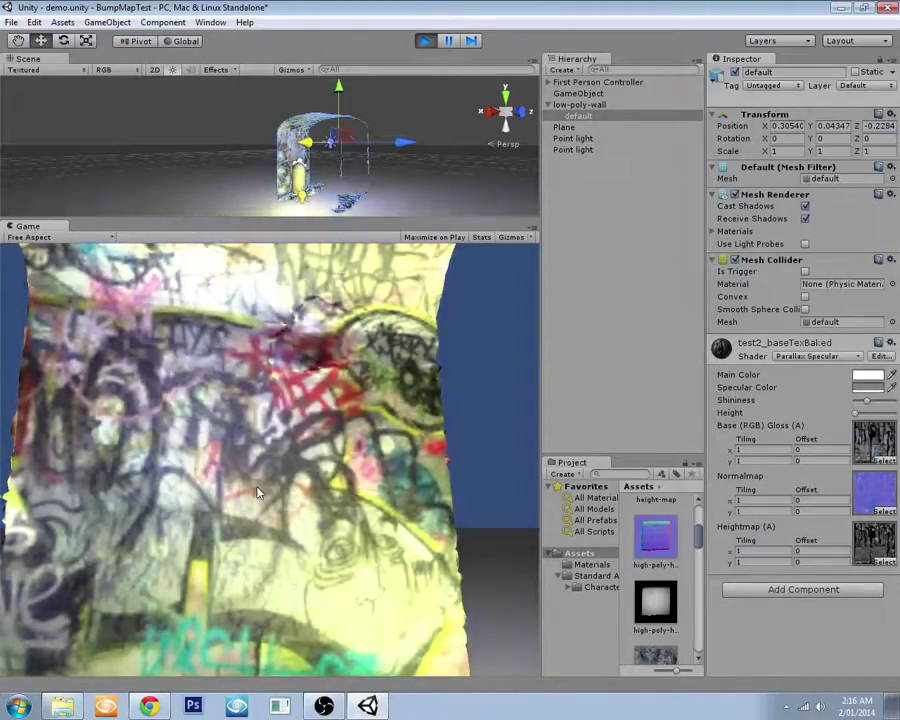
pyautogui.press('w')
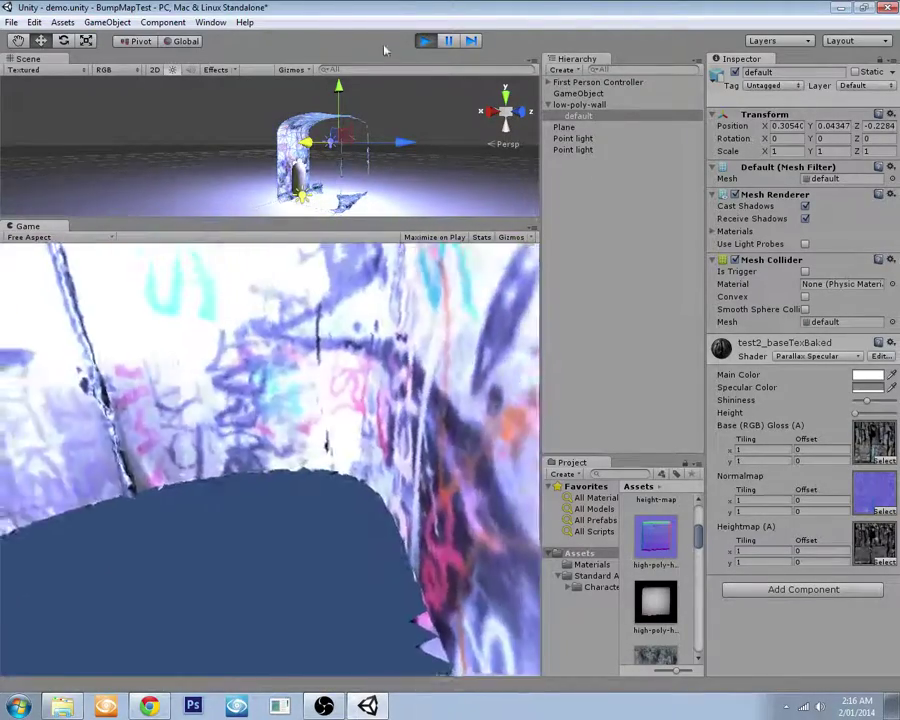
# Step: Stop play mode and lower the wall mesh toward the ground, to about X 0.2173, Y 1.1904, Z -0.127
pyautogui.click(424, 41)
pyautogui.moveTo(340, 88); pyautogui.dragTo(341, 106)
# Step: Play the scene and examine the lowered wall's relief from near and far, especially the dent in the red graffiti, then stop playing
pyautogui.click(424, 42)
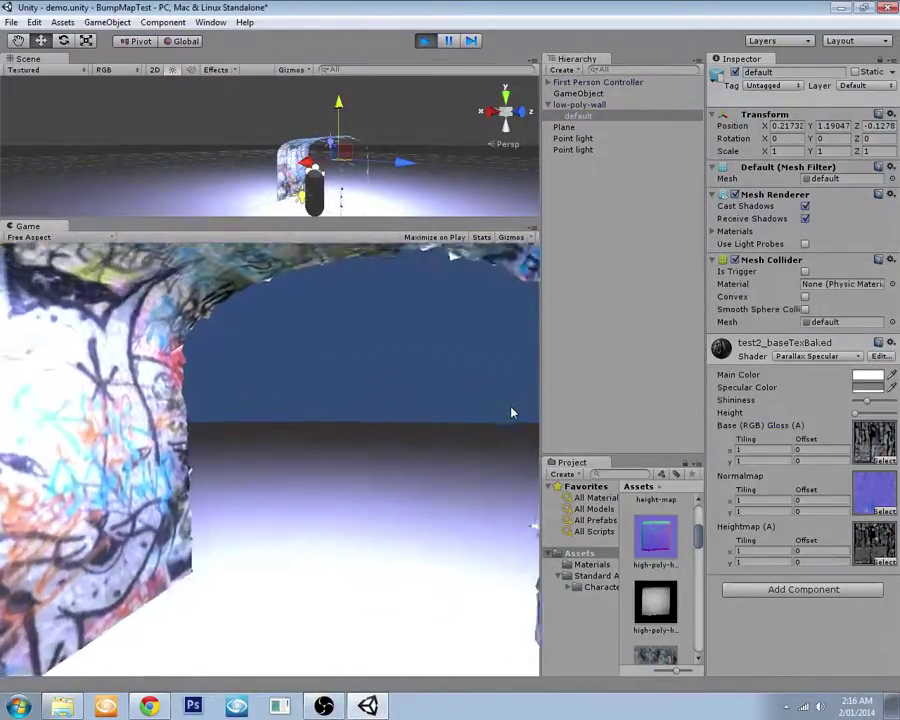
pyautogui.press('w')
pyautogui.press('s')
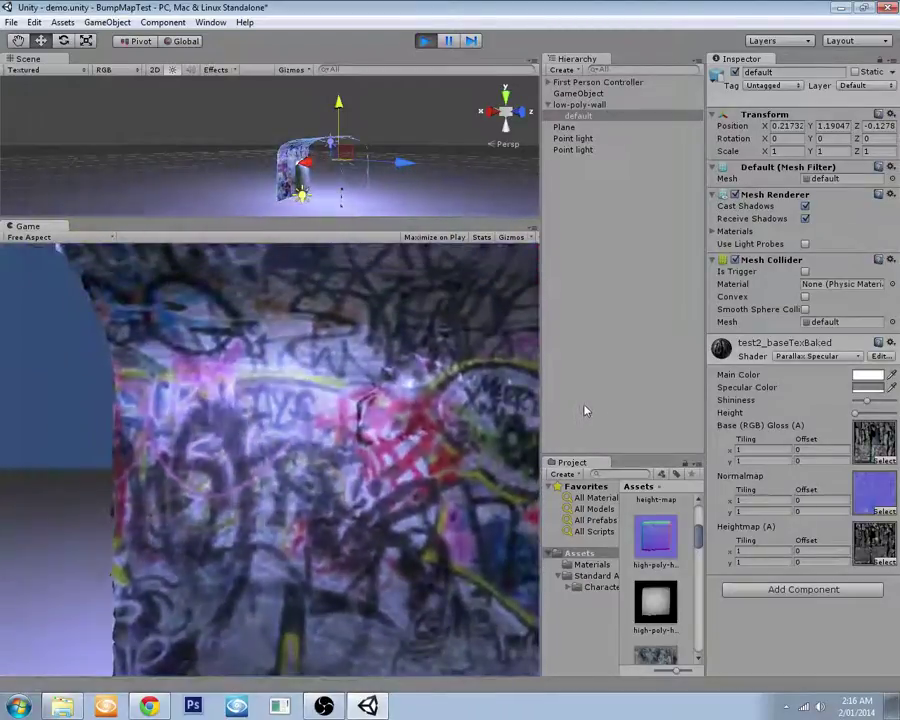
pyautogui.press('d')
pyautogui.press('w')
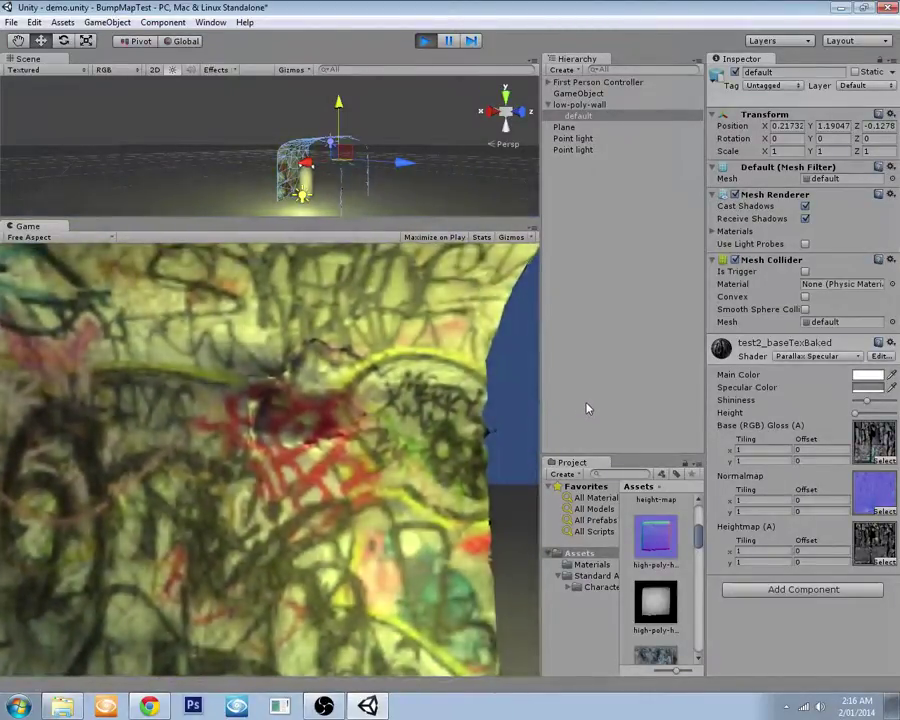
pyautogui.press('a')
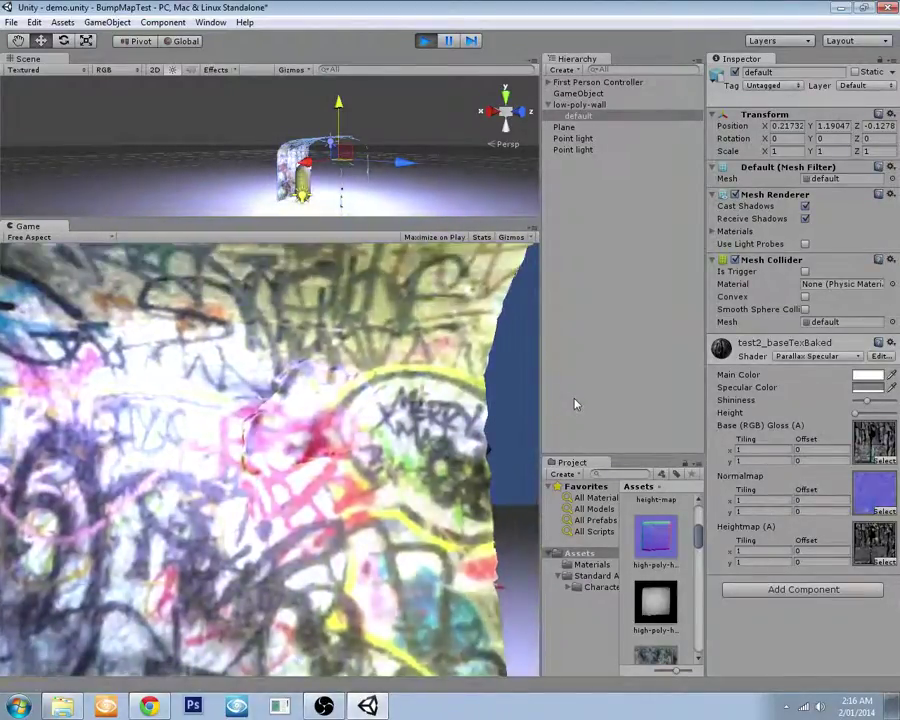
pyautogui.press('w')
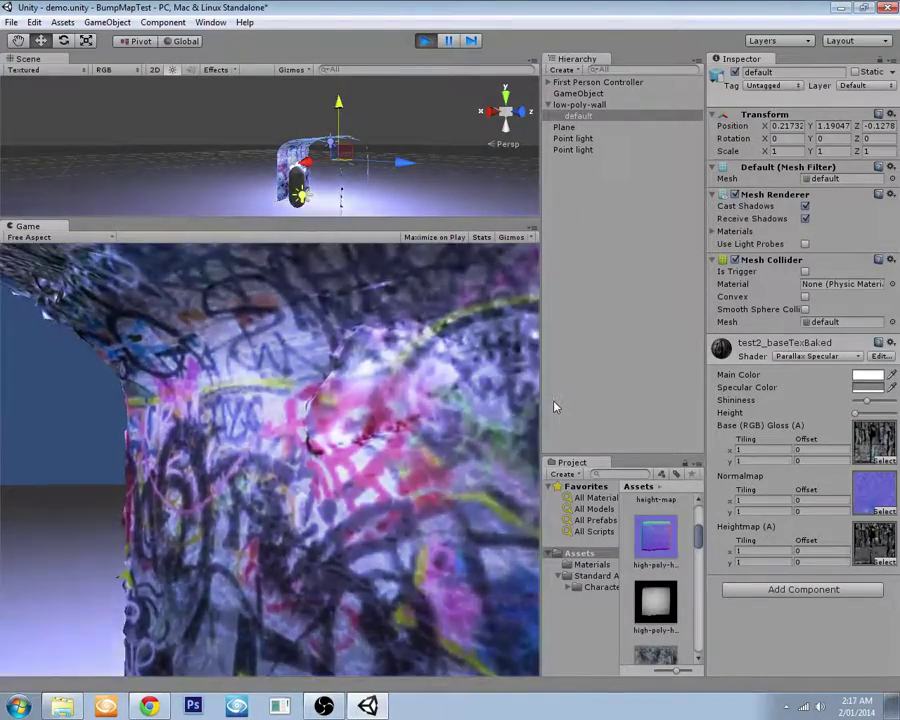
pyautogui.press('s')
pyautogui.press('a')
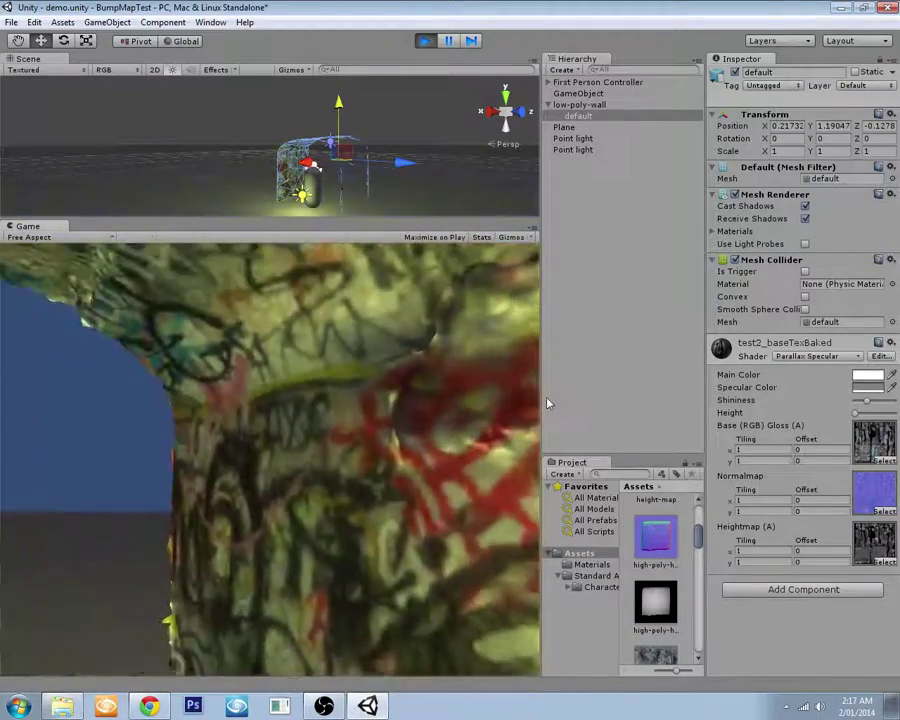
pyautogui.press('s')
pyautogui.press('s')
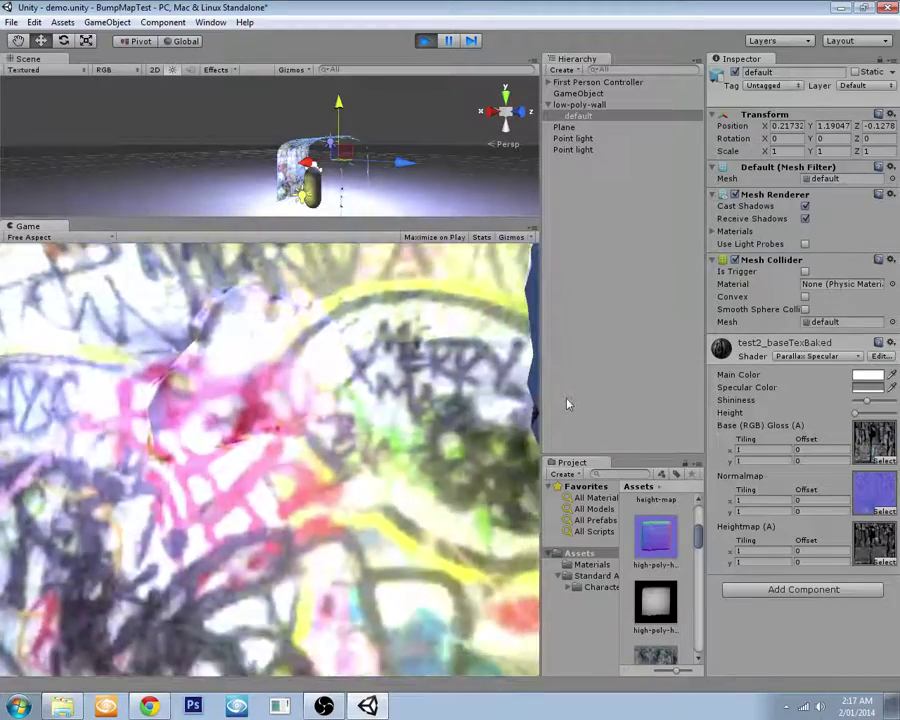
pyautogui.press('w')
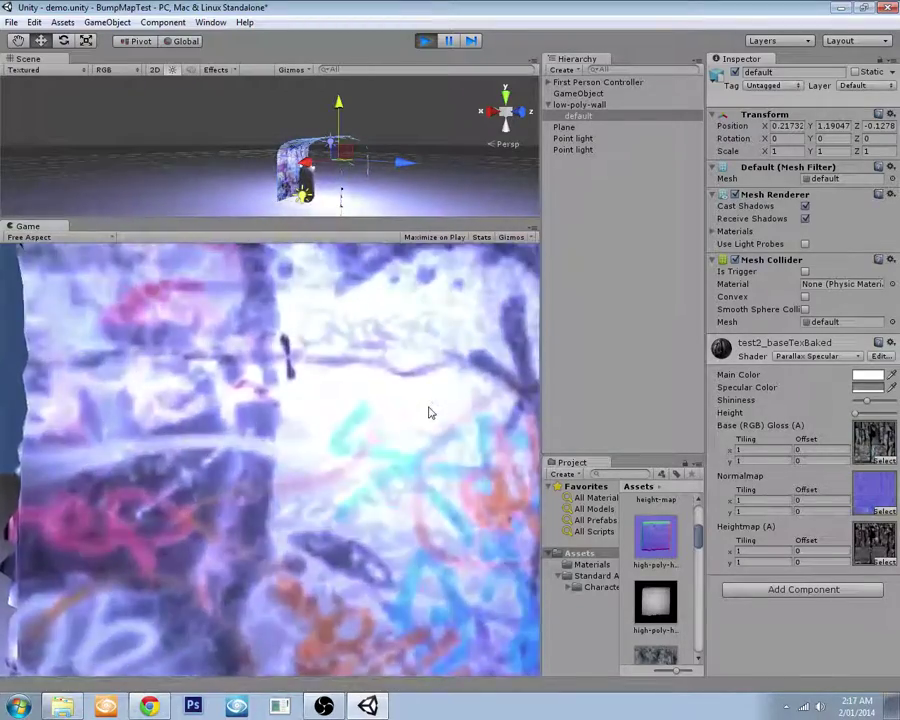
pyautogui.press('s')
pyautogui.press('w')
pyautogui.press('d')
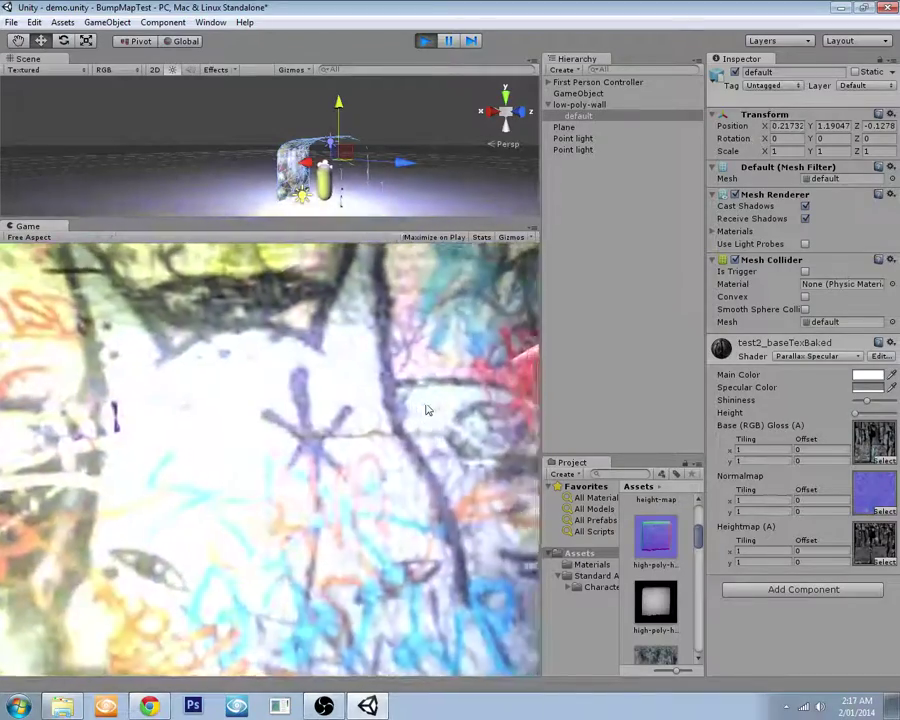
pyautogui.press('d')
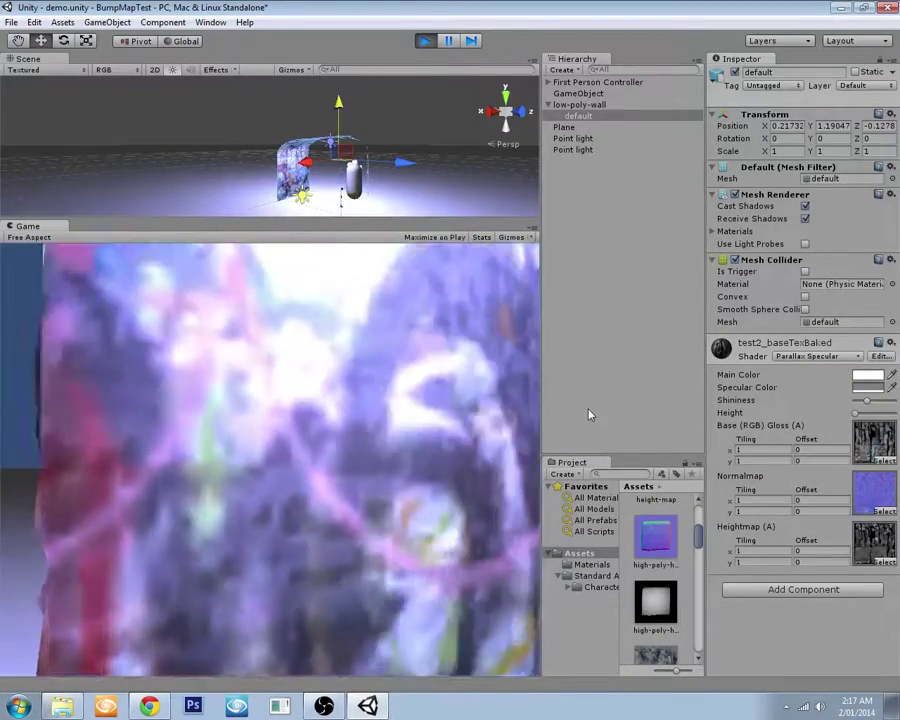
pyautogui.press('s')
pyautogui.press('w')
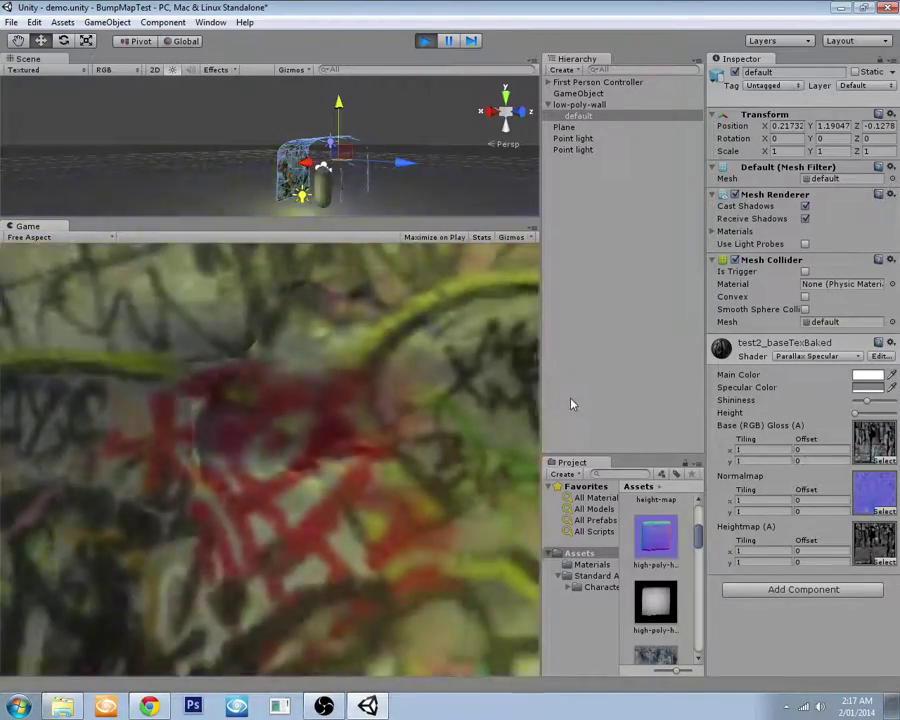
pyautogui.press('s')
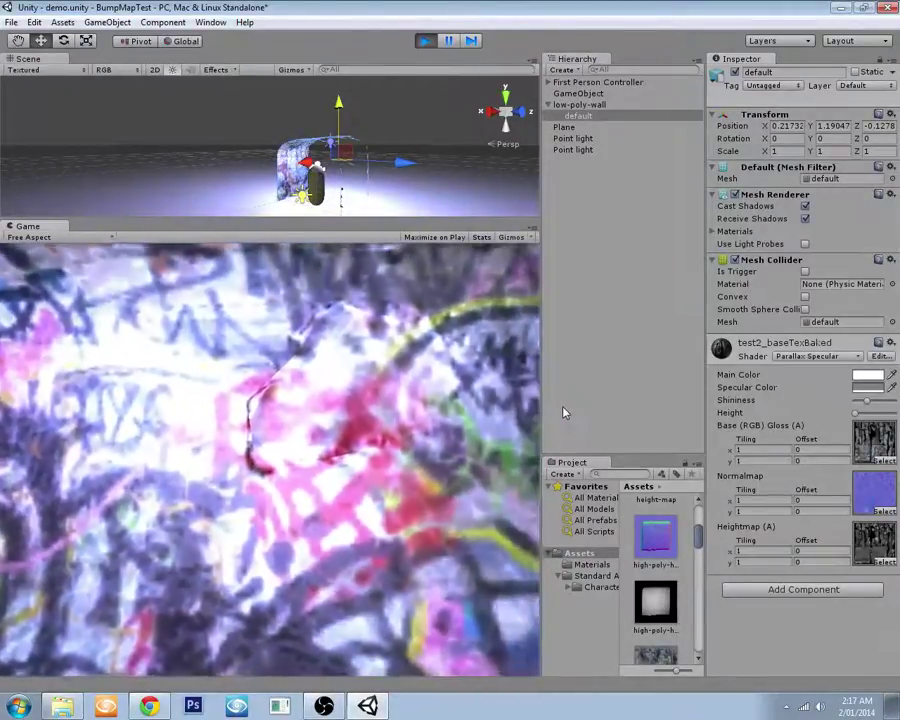
pyautogui.press('s')
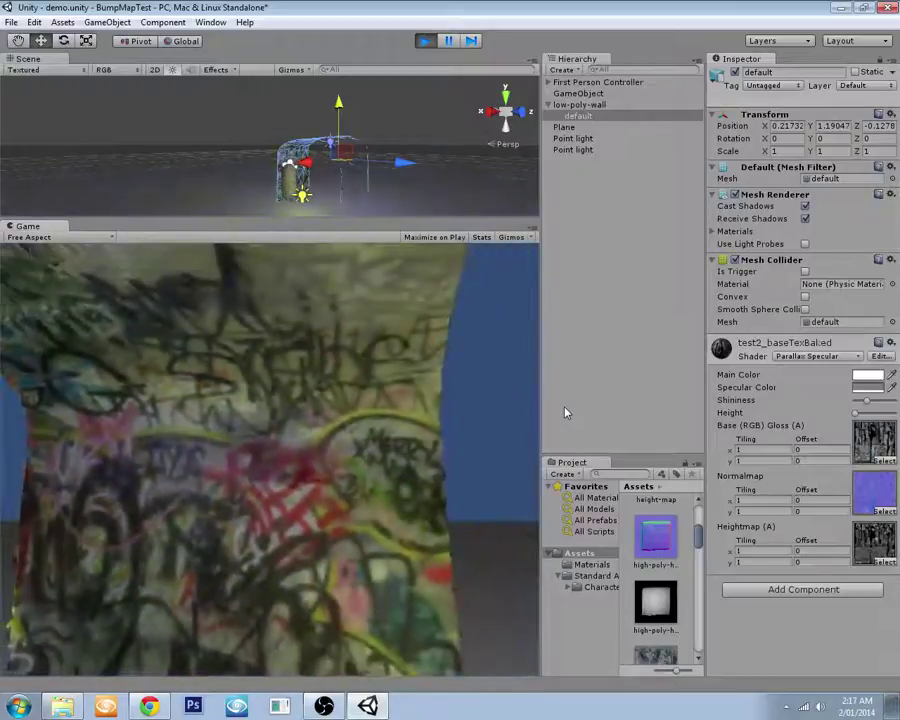
pyautogui.hotkey('ctrl', 'p')
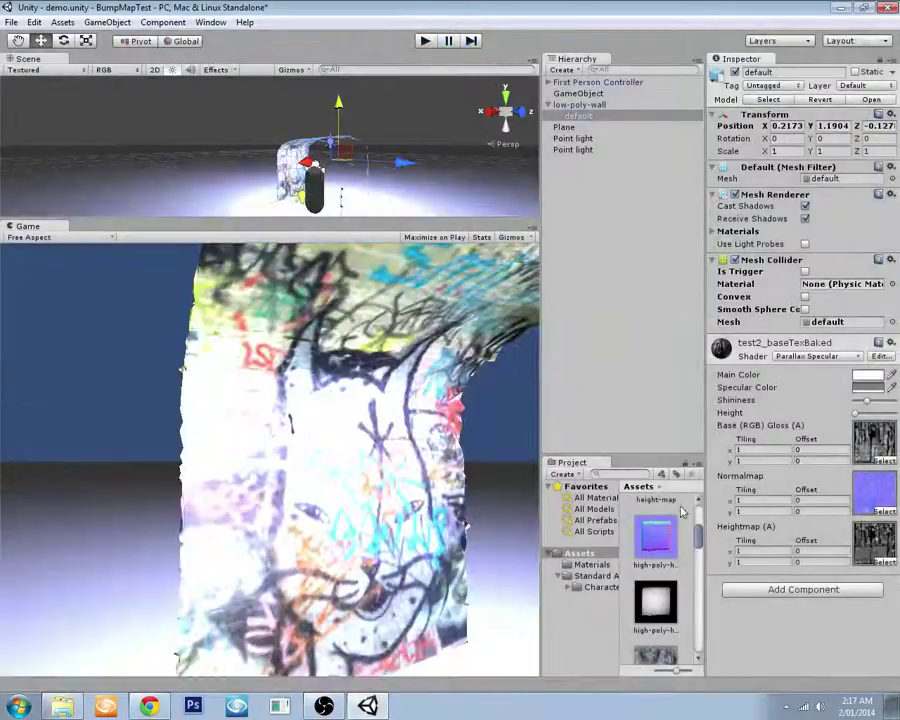
# Step: Browse the project's texture assets and view the import settings of high-poly-wall and test_baseTexBaked
pyautogui.moveTo(697, 541)
pyautogui.mouseDown()
pyautogui.moveTo(702, 528)
pyautogui.moveTo(700, 553)
pyautogui.mouseUp()
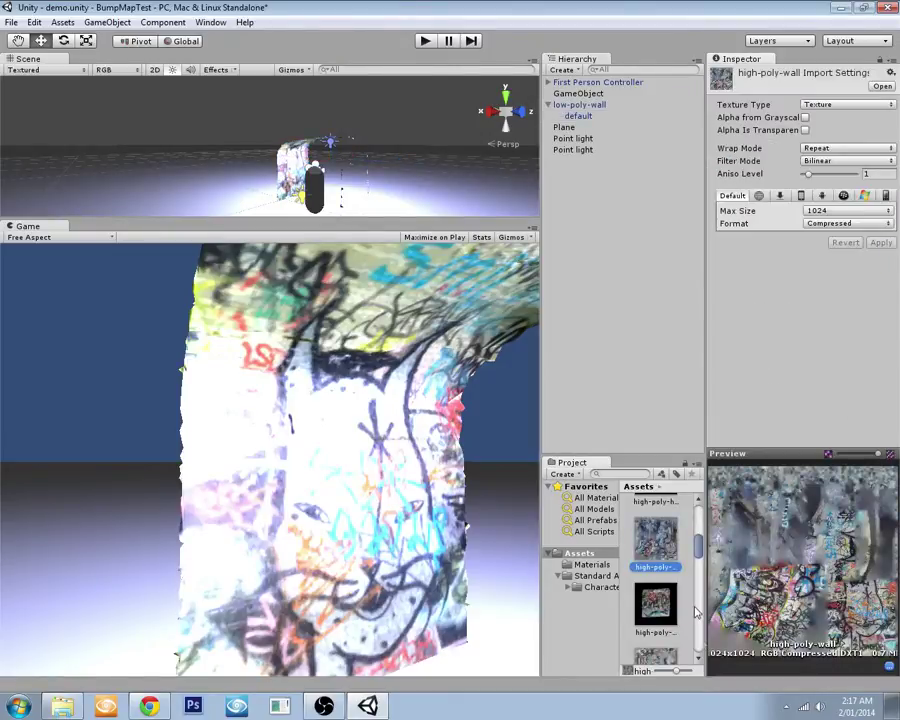
pyautogui.moveTo(698, 556); pyautogui.dragTo(699, 617)
pyautogui.click(667, 567)
pyautogui.click(671, 512)
pyautogui.click(663, 530)
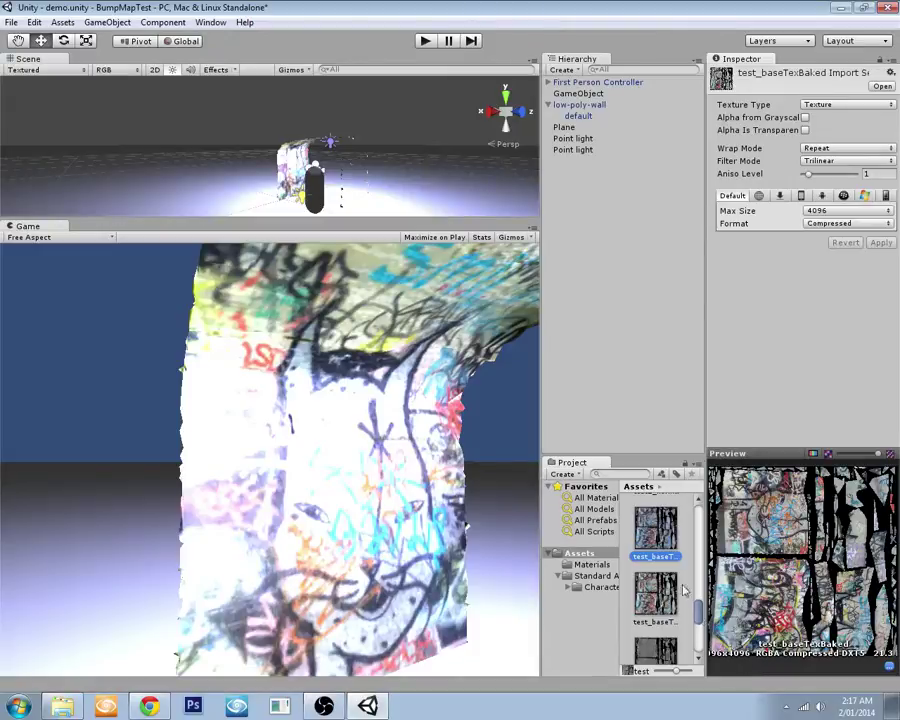
# Step: Assign the 4096x4096 test_baseTexBaked texture as the wall material's Base (RGB) Gloss map
pyautogui.click(578, 116)
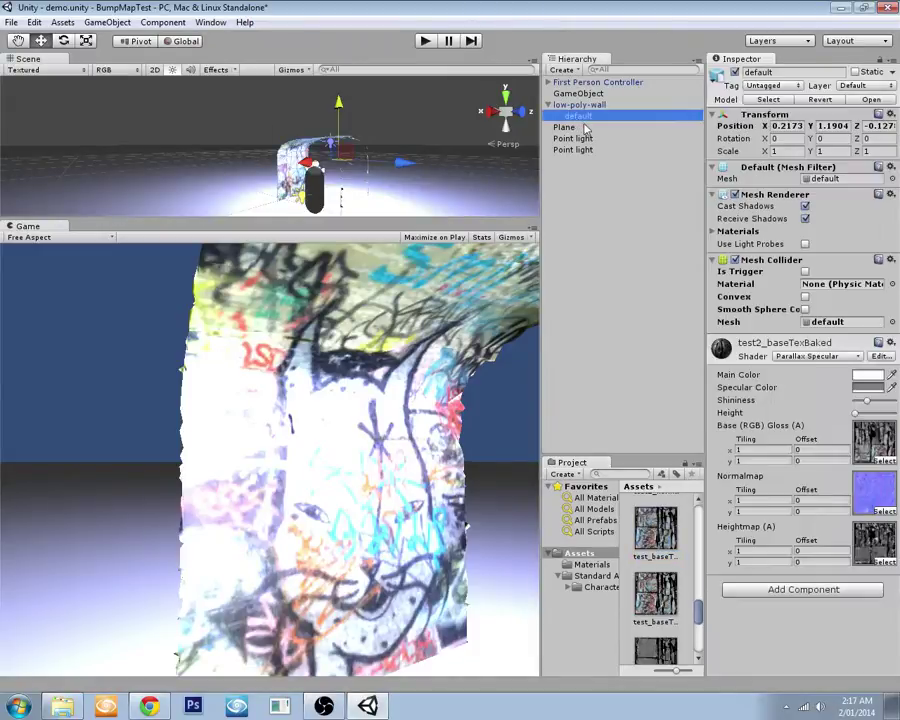
pyautogui.click(884, 461)
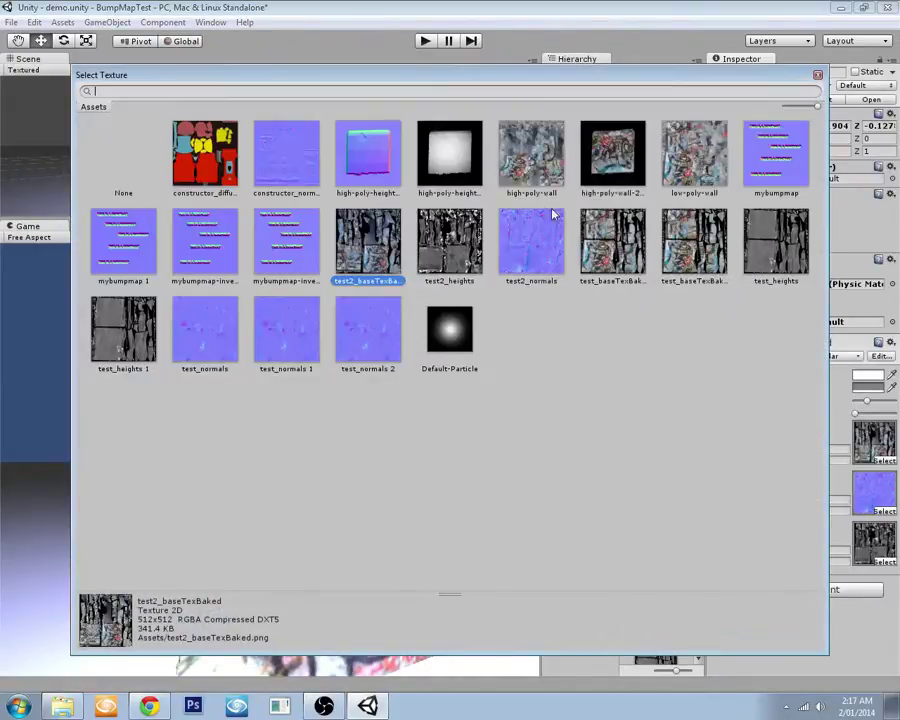
pyautogui.click(615, 250)
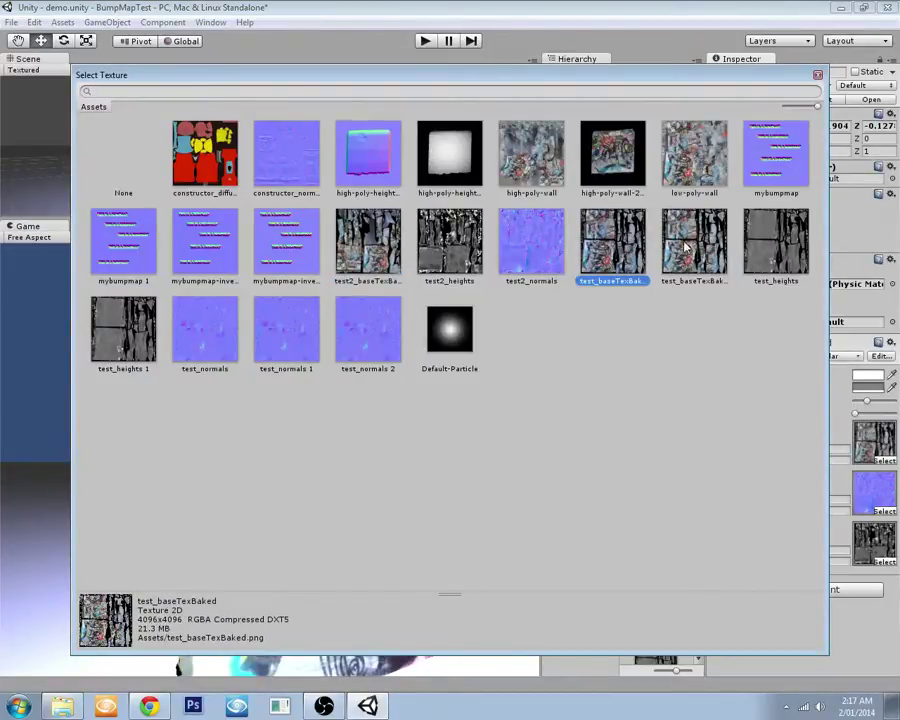
pyautogui.doubleClick(619, 247)
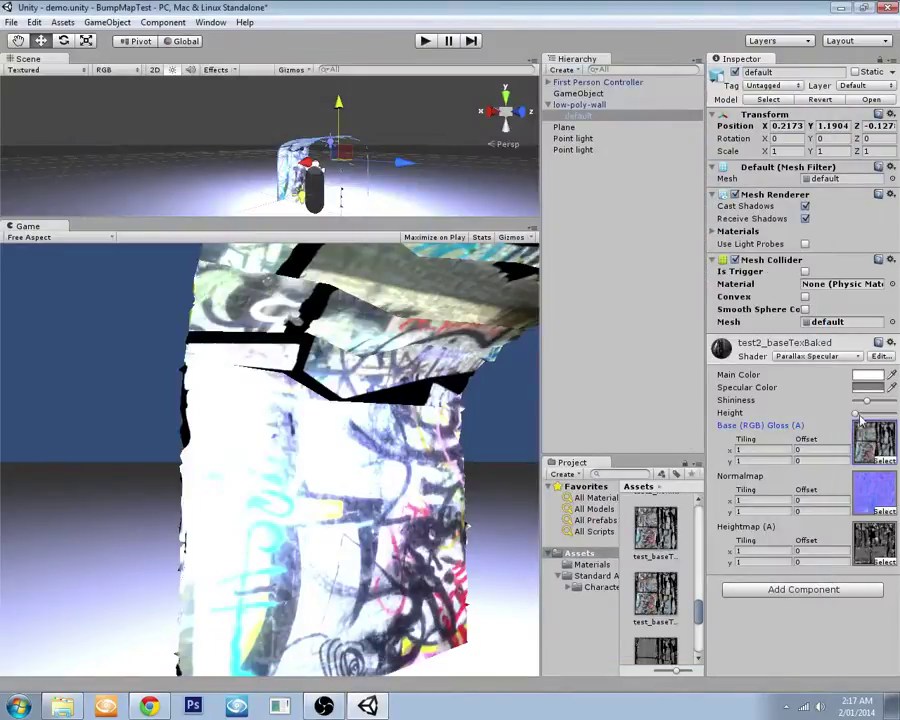
# Step: Lower the wall material's parallax Height to its minimum and reassign test2_baseTexBaked as the Base (RGB) Gloss map
pyautogui.moveTo(858, 414); pyautogui.dragTo(842, 414)
pyautogui.click(888, 459)
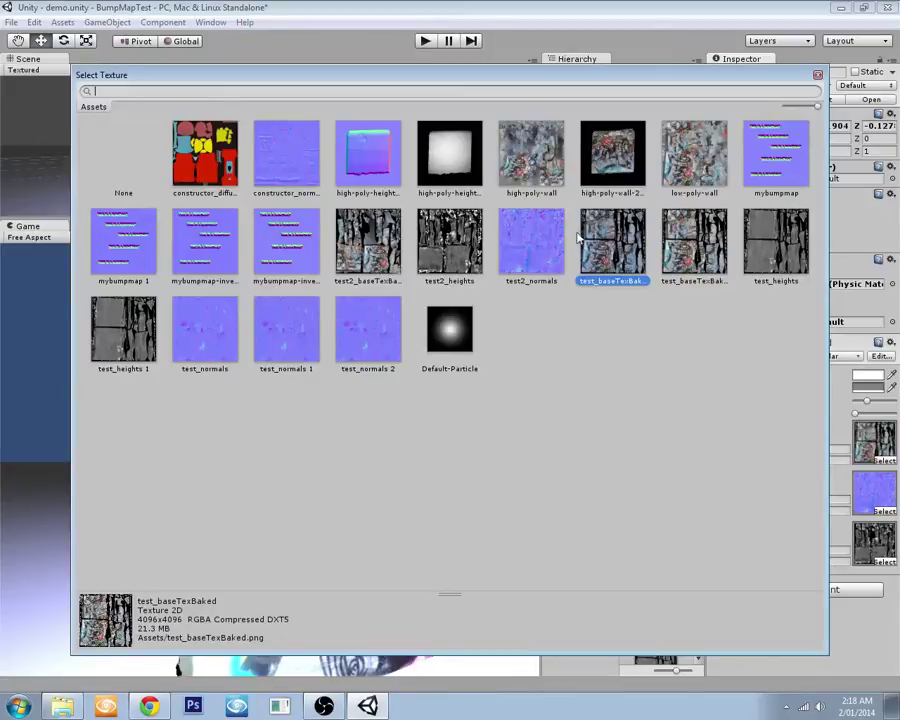
pyautogui.doubleClick(382, 261)
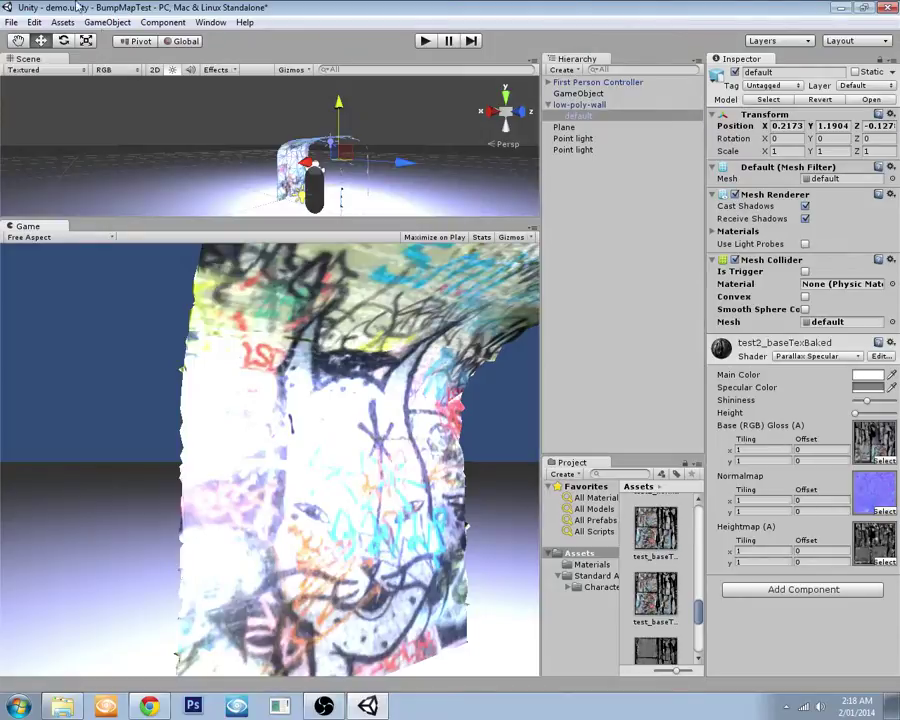
# Step: Switch to Windows Explorer and look through the files in the BumpMapTest project's Assets folder
pyautogui.click(11, 23)
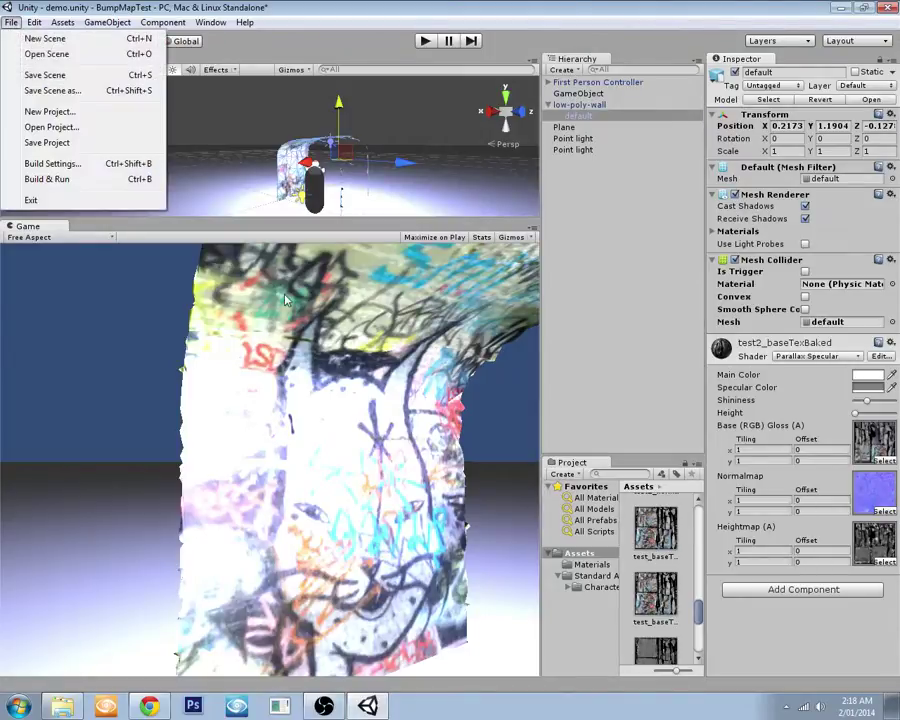
pyautogui.click(496, 473)
pyautogui.click(62, 706)
pyautogui.click(250, 115)
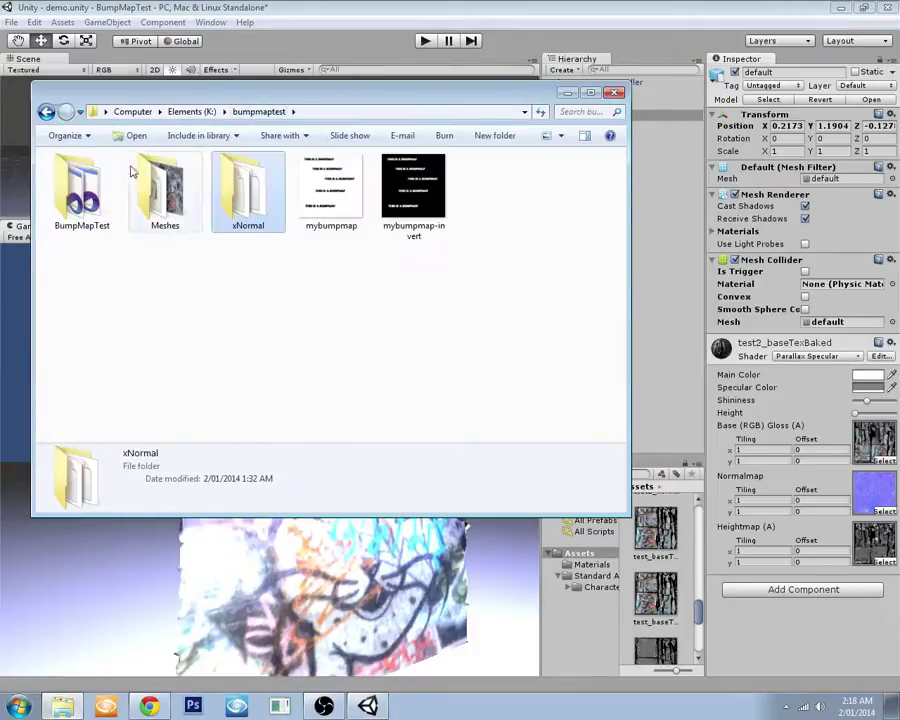
pyautogui.doubleClick(94, 183)
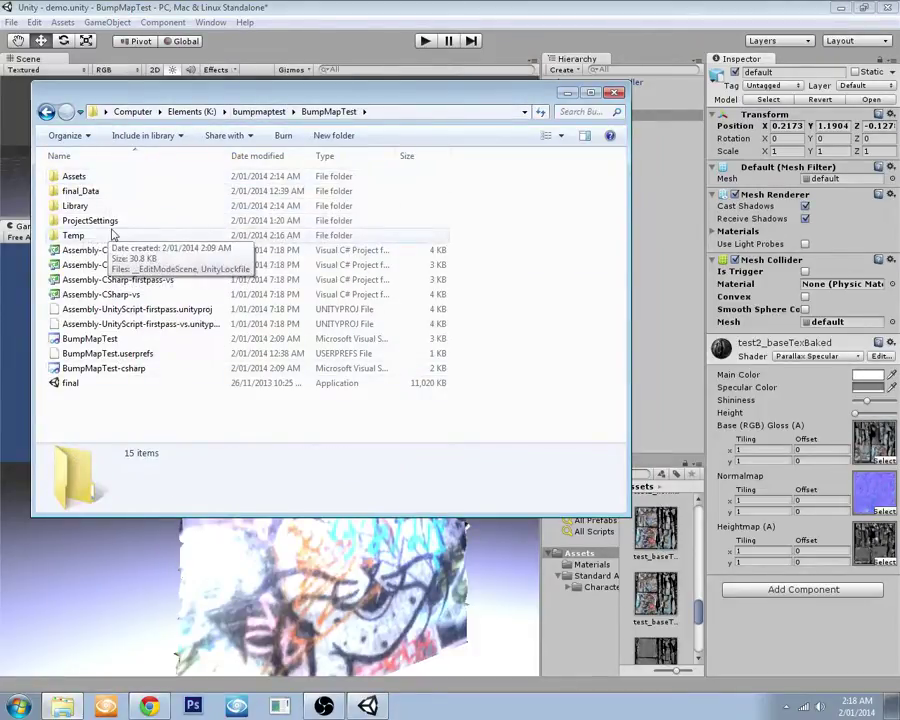
pyautogui.doubleClick(104, 177)
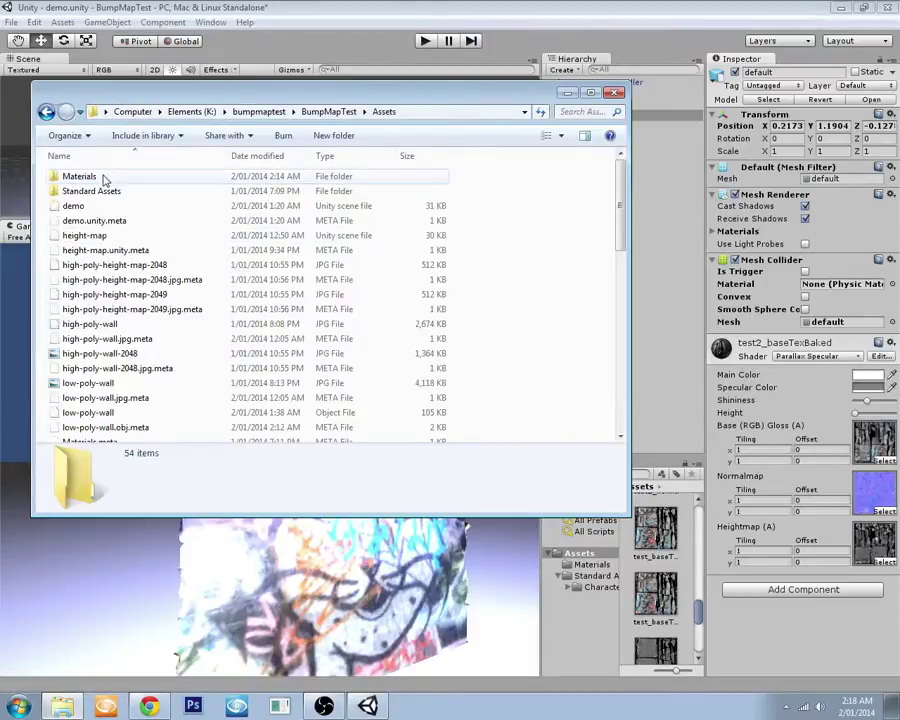
pyautogui.scroll(-11, 155, 209)
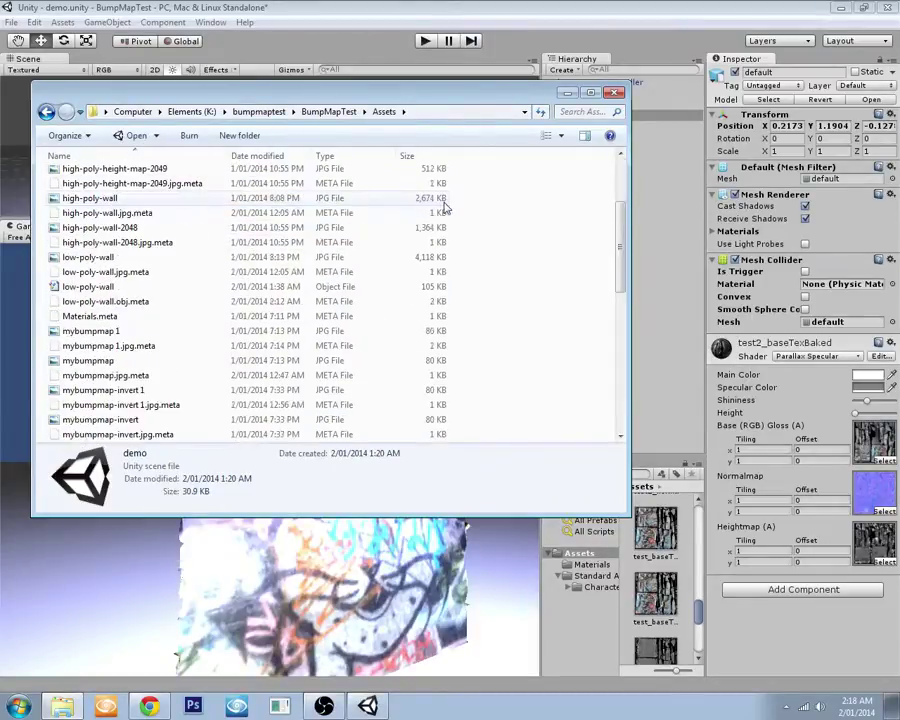
pyautogui.scroll(-1, 145, 405)
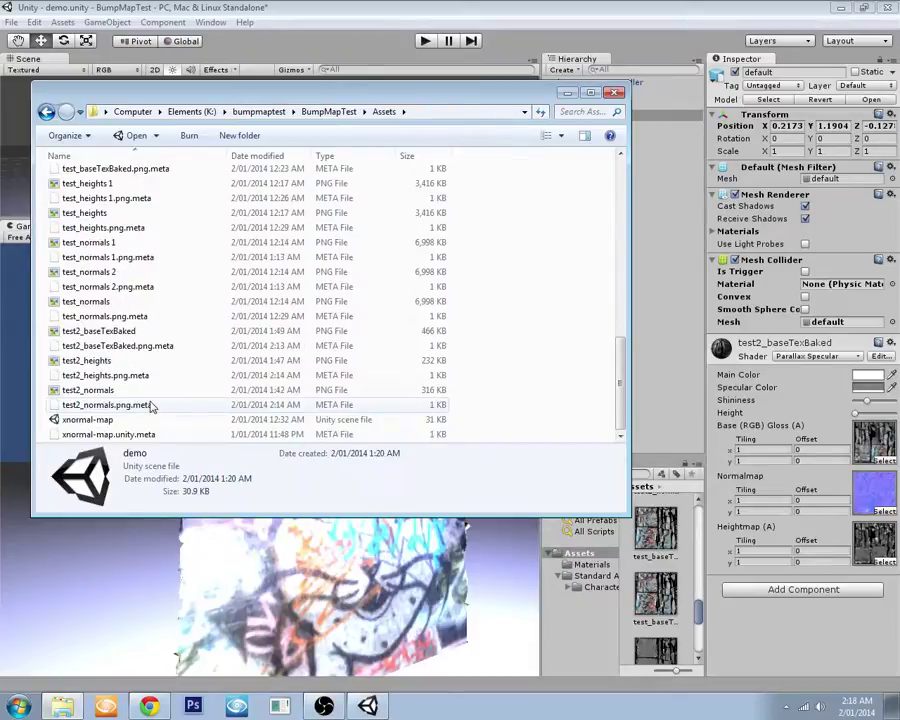
# Step: Launch the built application final from the BumpMapTest folder, windowed at 1280 x 1024 with Fantastic graphics quality
pyautogui.click(328, 112)
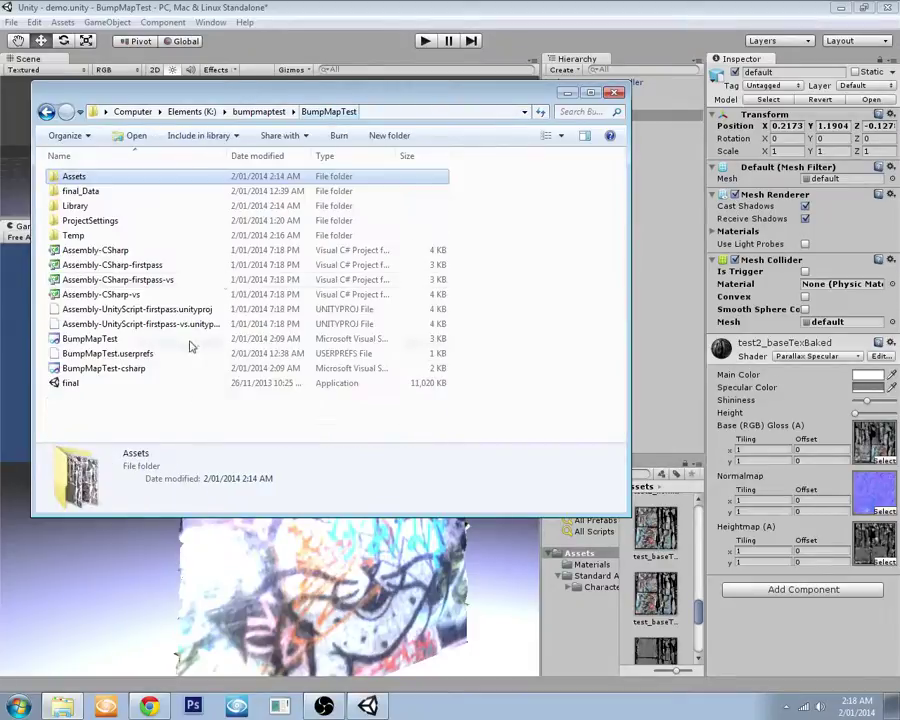
pyautogui.doubleClick(102, 384)
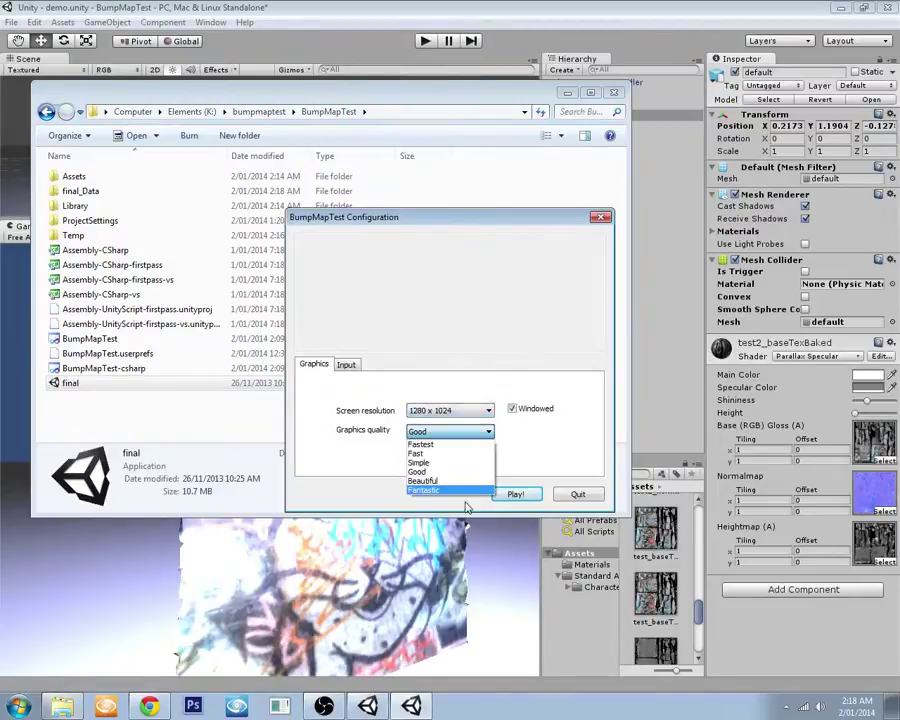
pyautogui.click(514, 495)
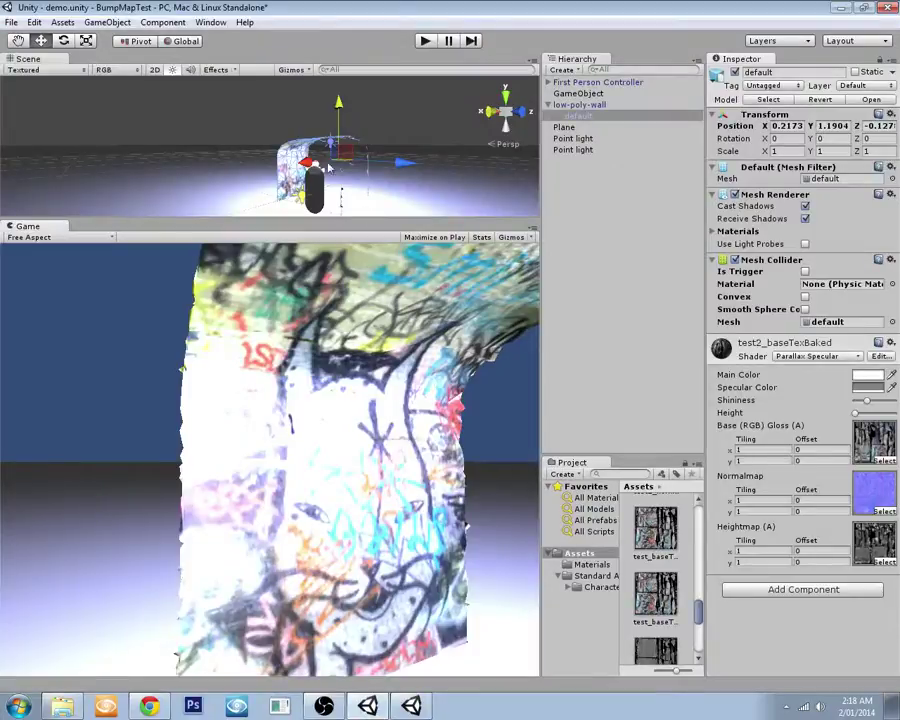
# Step: Back in Unity, enlarge the Scene view slightly and change the wall material's shader to Diffuse
pyautogui.keyDown('alt'); pyautogui.moveTo(384, 172); pyautogui.dragTo(359, 252, button='right'); pyautogui.keyUp('alt')
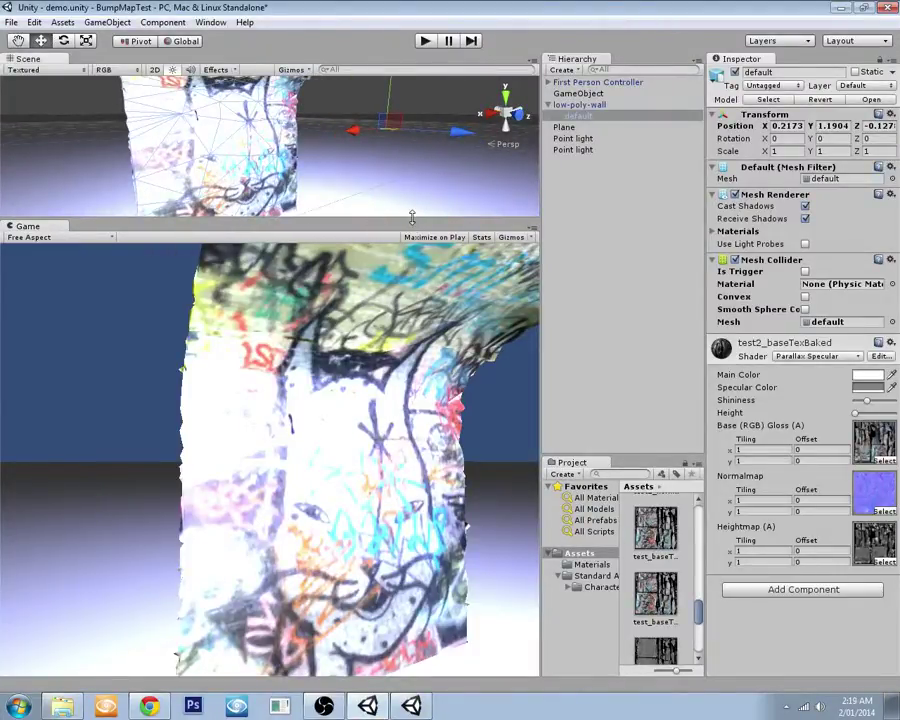
pyautogui.moveTo(411, 218); pyautogui.dragTo(415, 256)
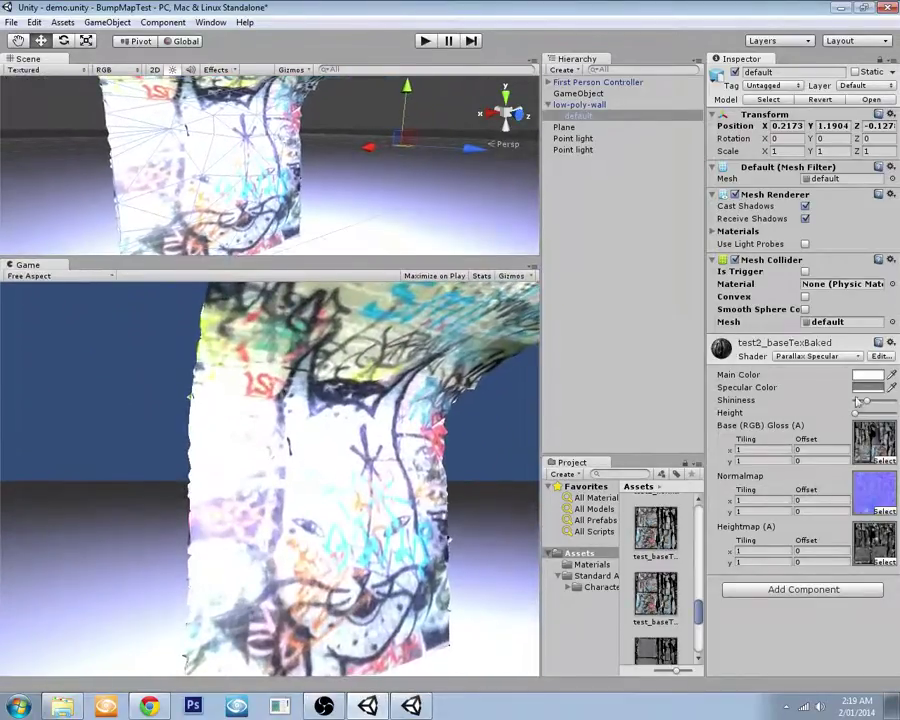
pyautogui.click(815, 356)
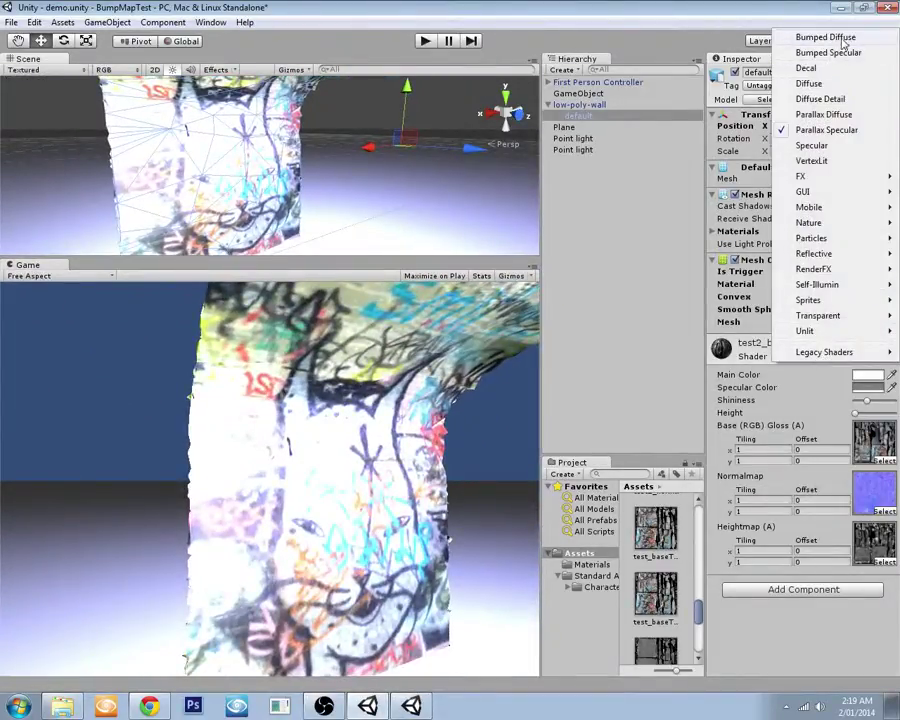
pyautogui.click(820, 85)
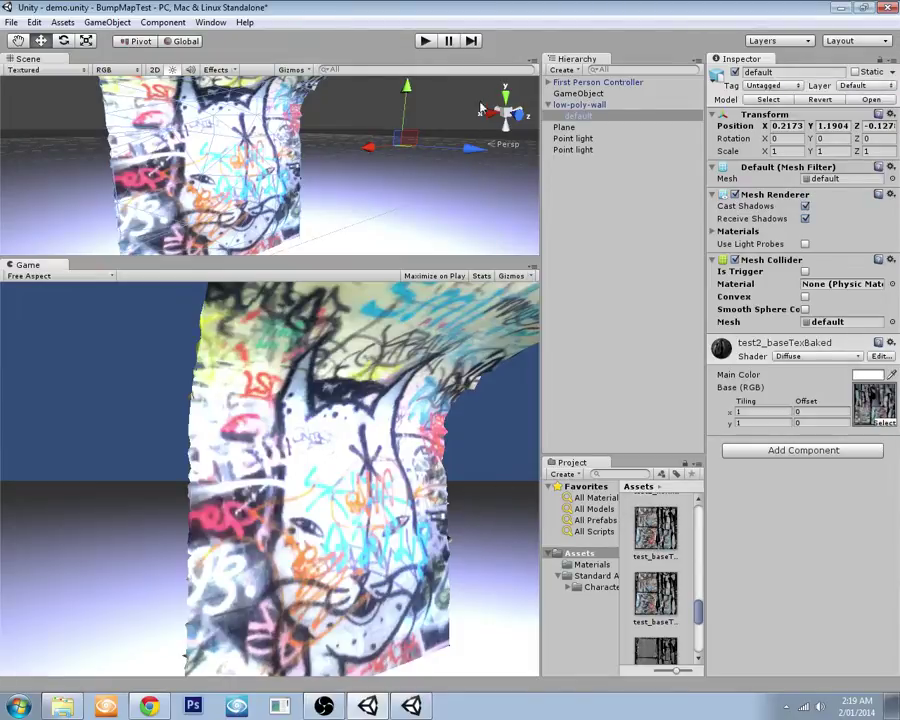
# Step: Play the scene and walk up to, away from and under the wall to examine its diffuse-only shading
pyautogui.click(425, 41)
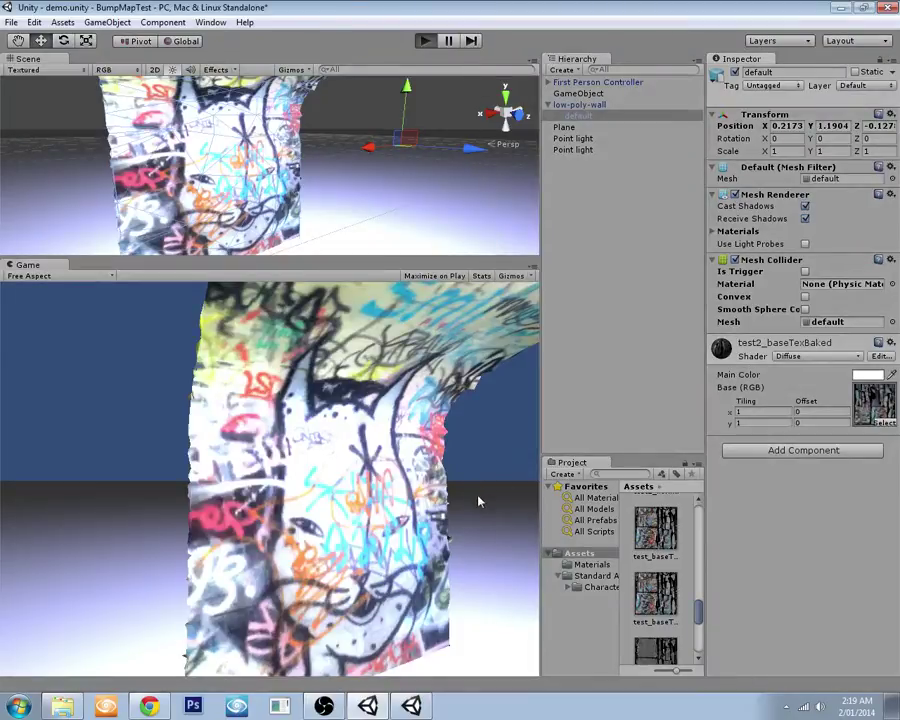
pyautogui.press('w')
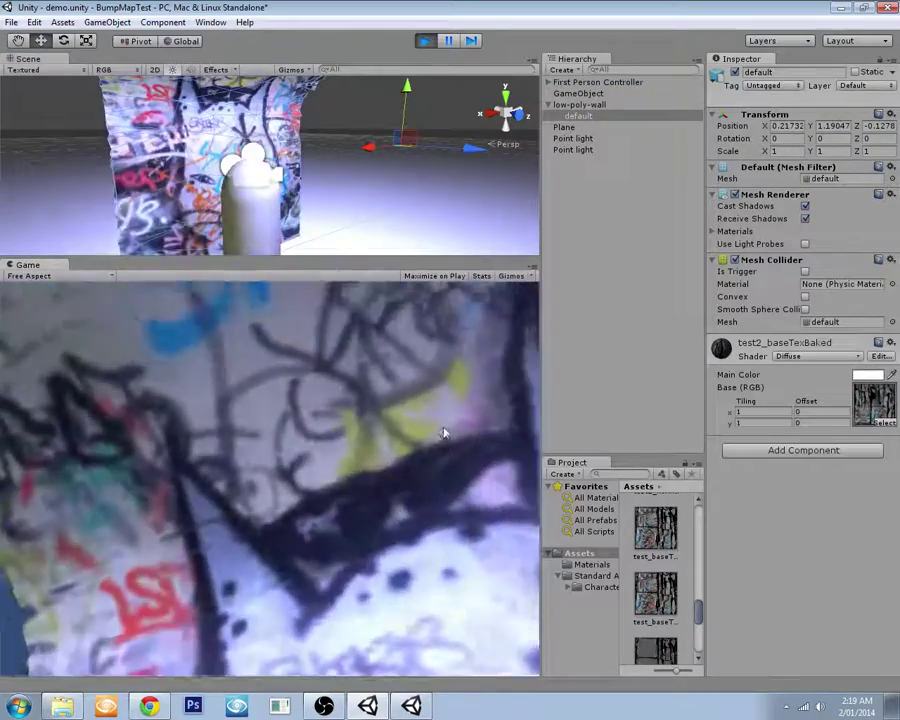
pyautogui.press('s')
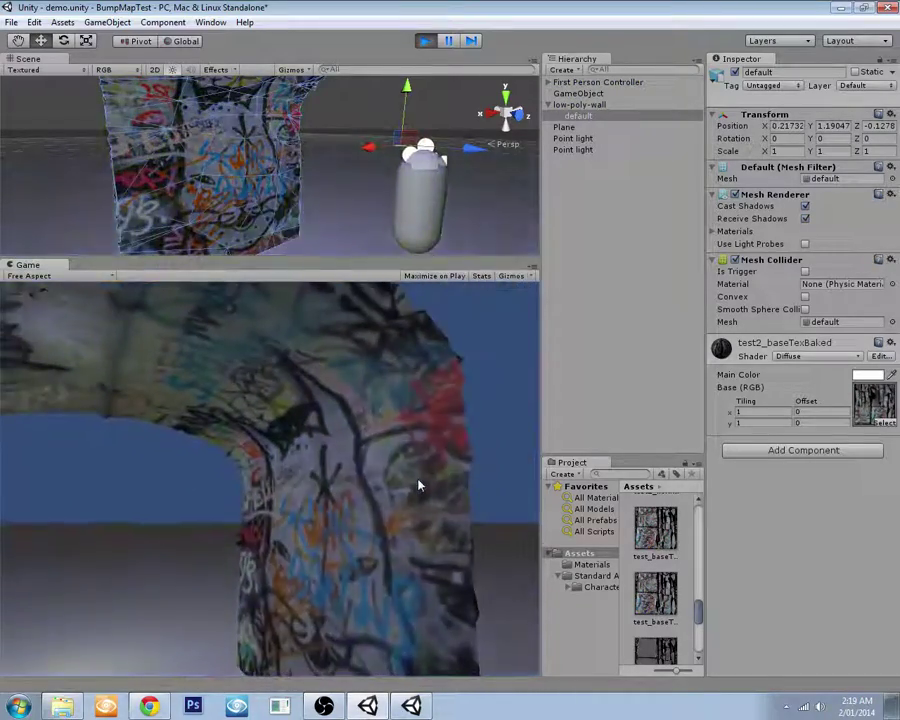
pyautogui.press('a')
pyautogui.press('w')
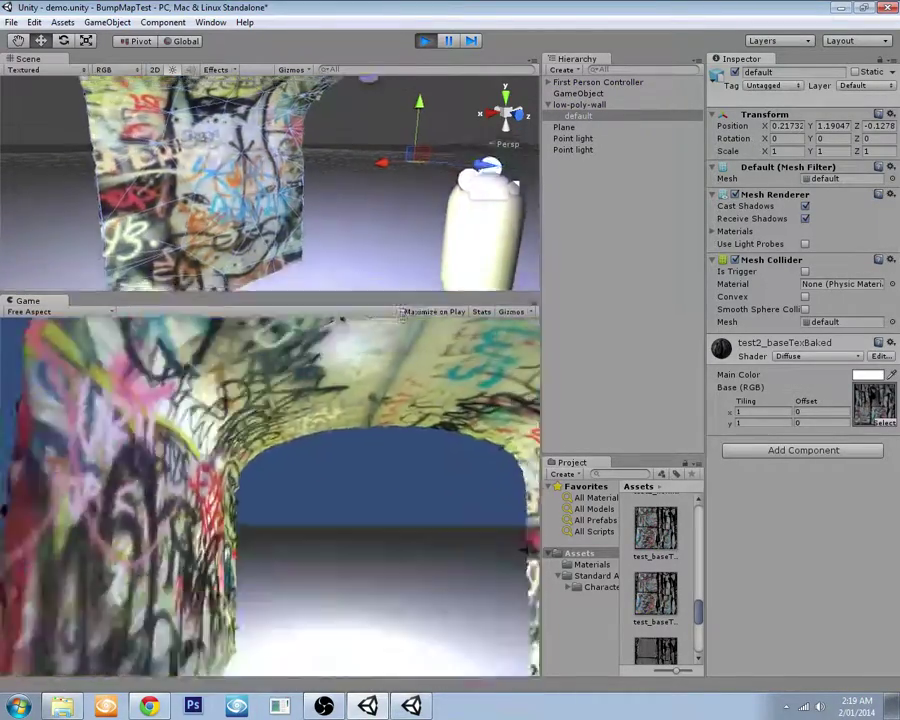
# Step: Enlarge the Scene view over the Game view and inspect the wall's low-poly mesh around the red graffiti
pyautogui.moveTo(406, 252); pyautogui.dragTo(395, 522)
pyautogui.keyDown('alt'); pyautogui.moveTo(350, 336); pyautogui.dragTo(528, 209); pyautogui.keyUp('alt')
pyautogui.moveTo(528, 209); pyautogui.dragTo(688, 206, button='right')
pyautogui.press('s')
pyautogui.moveTo(370, 314); pyautogui.dragTo(308, 316, button='right')
pyautogui.keyDown('alt'); pyautogui.moveTo(308, 314); pyautogui.dragTo(390, 255); pyautogui.keyUp('alt')
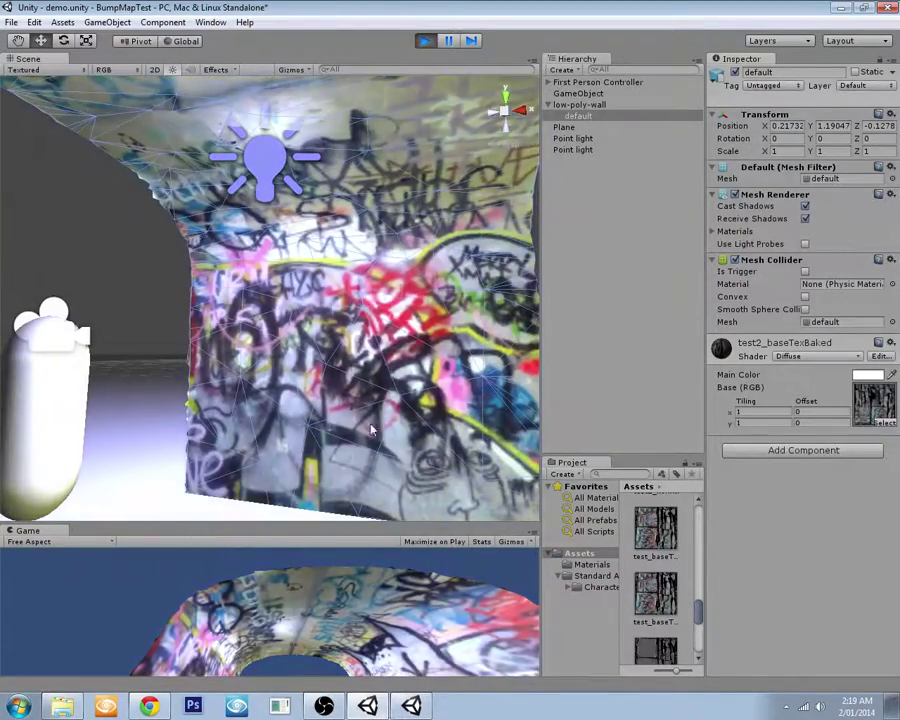
# Step: Switch to the running BumpMapTest build and compare its wall with the editor's diffuse version, examining the graffiti from near and far
pyautogui.click(410, 705)
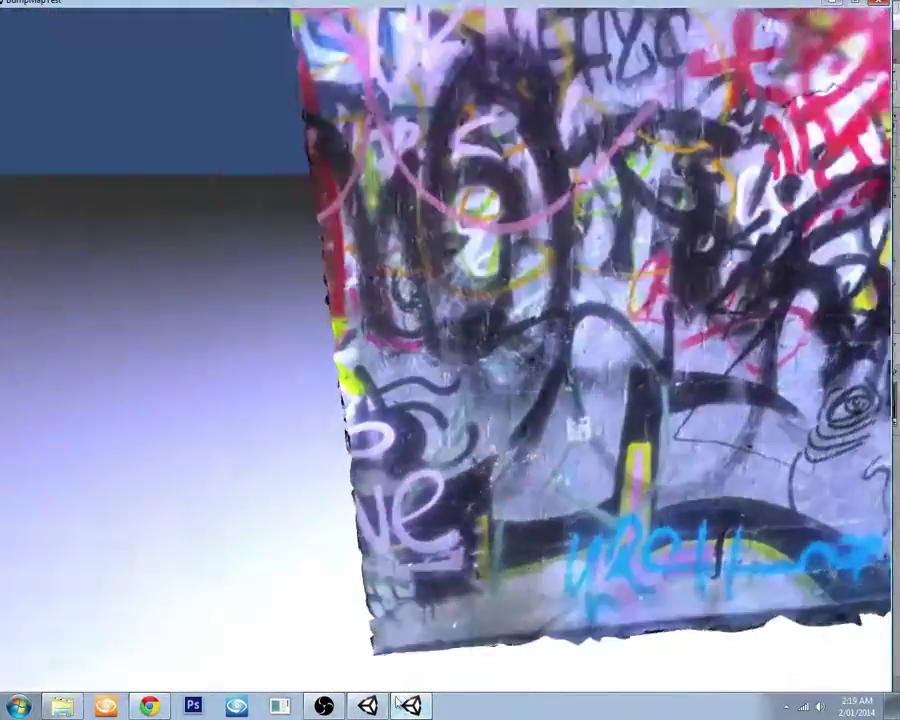
pyautogui.click(368, 705)
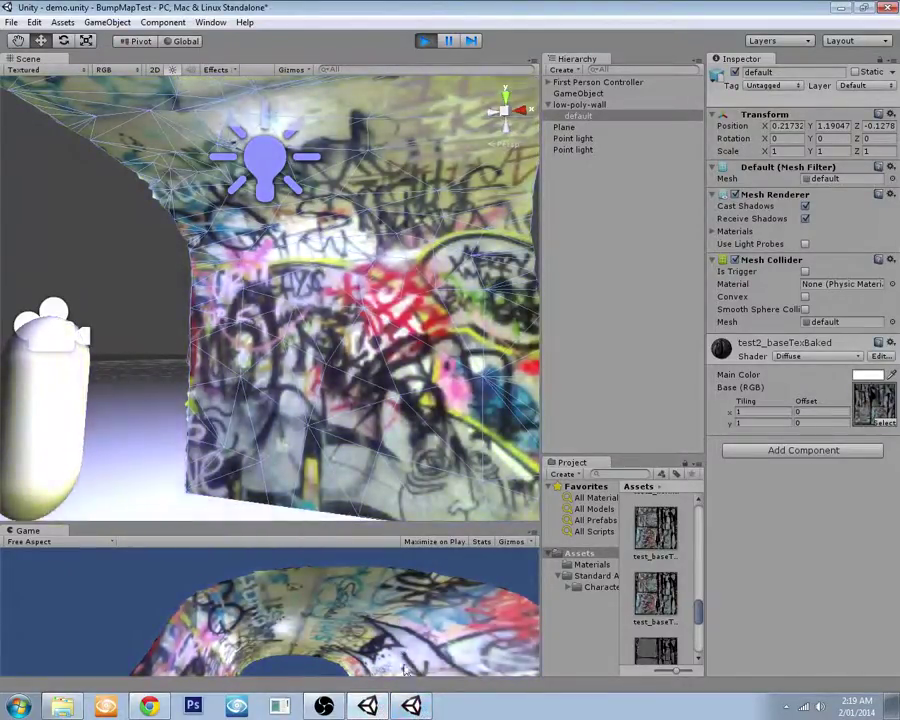
pyautogui.click(411, 704)
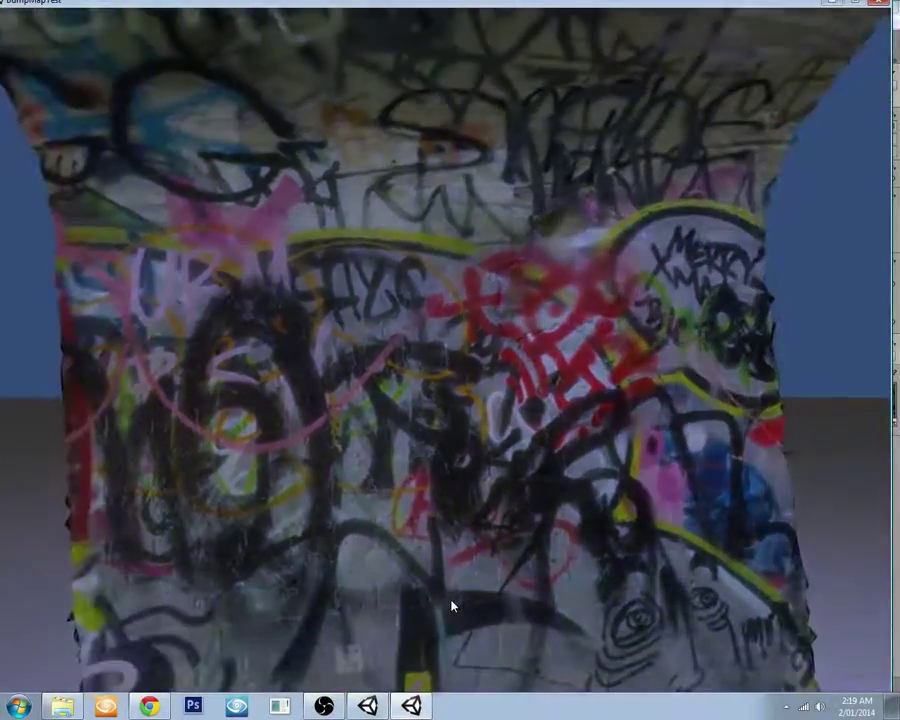
pyautogui.press('d')
pyautogui.press('w')
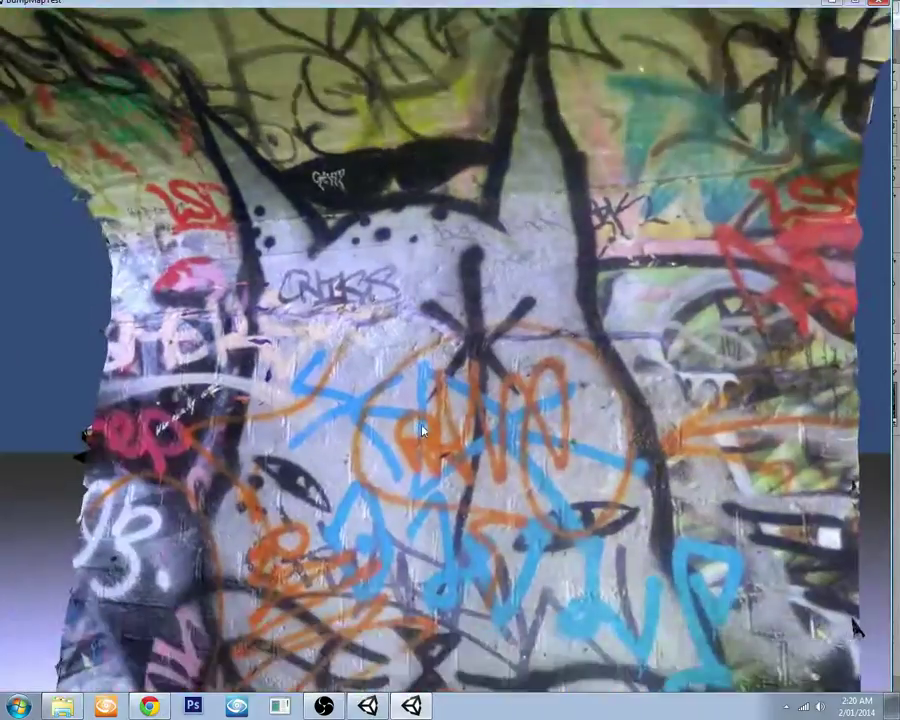
pyautogui.press('s')
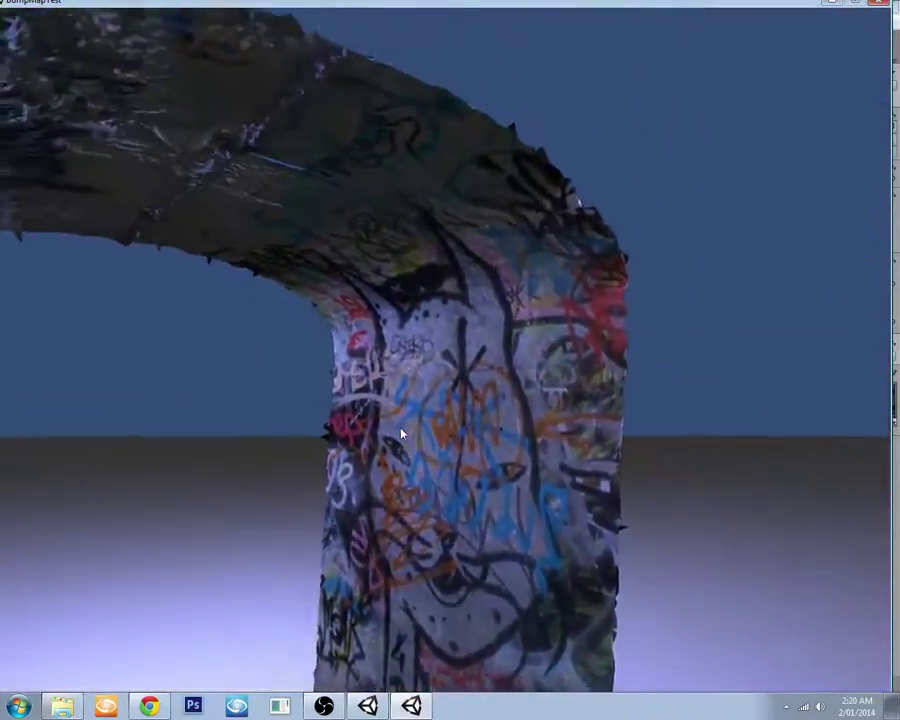